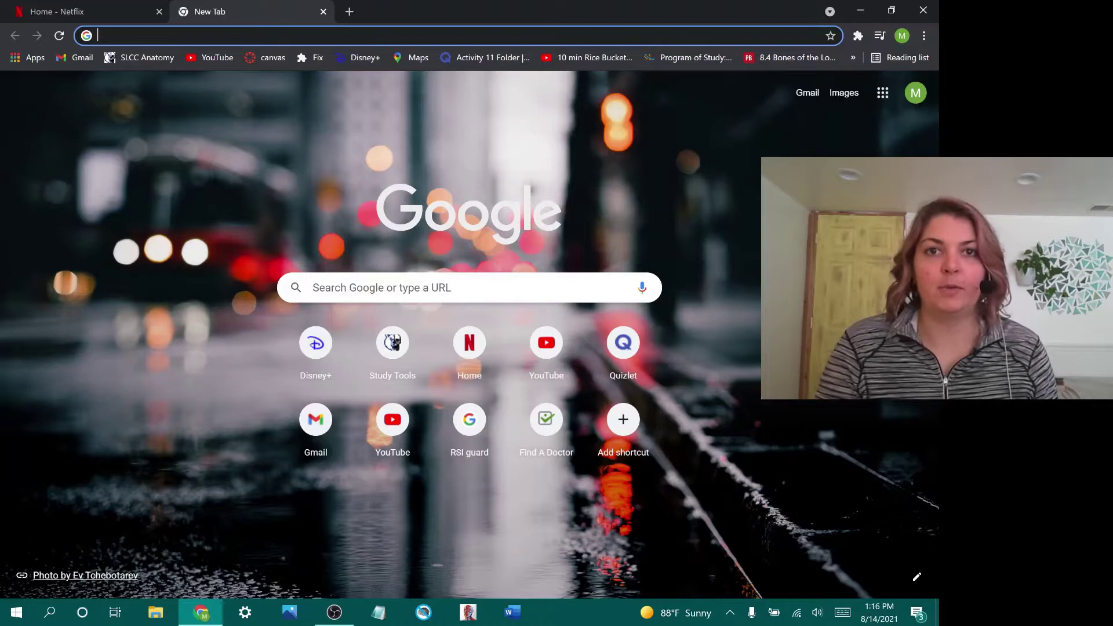
- Open the Activity 11 Folder bookmark, then the 'Activity 11 Table 5: Oral Cavity, Salivary Glands' set
left_click(478, 62)
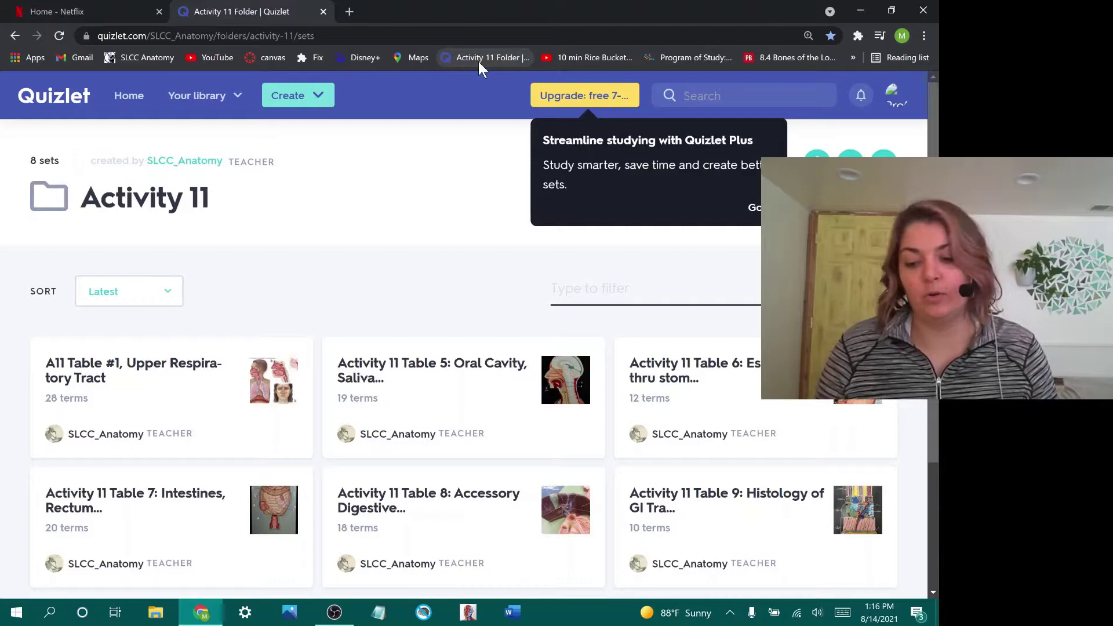
key("Tab")
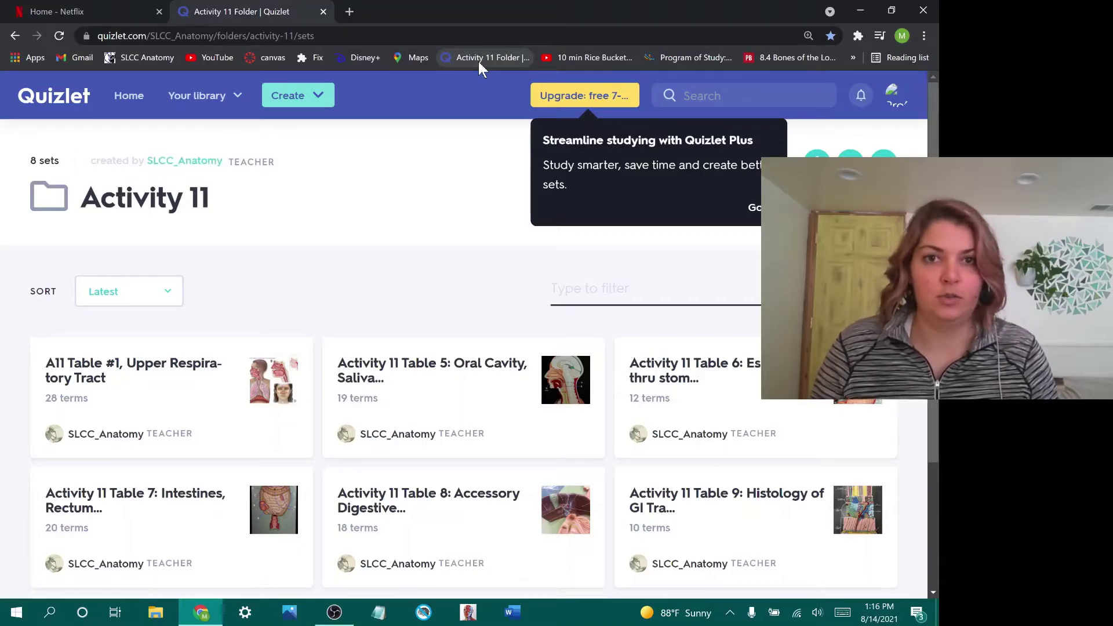
key("Down")
key("Down")
key("Down")
key("Down")
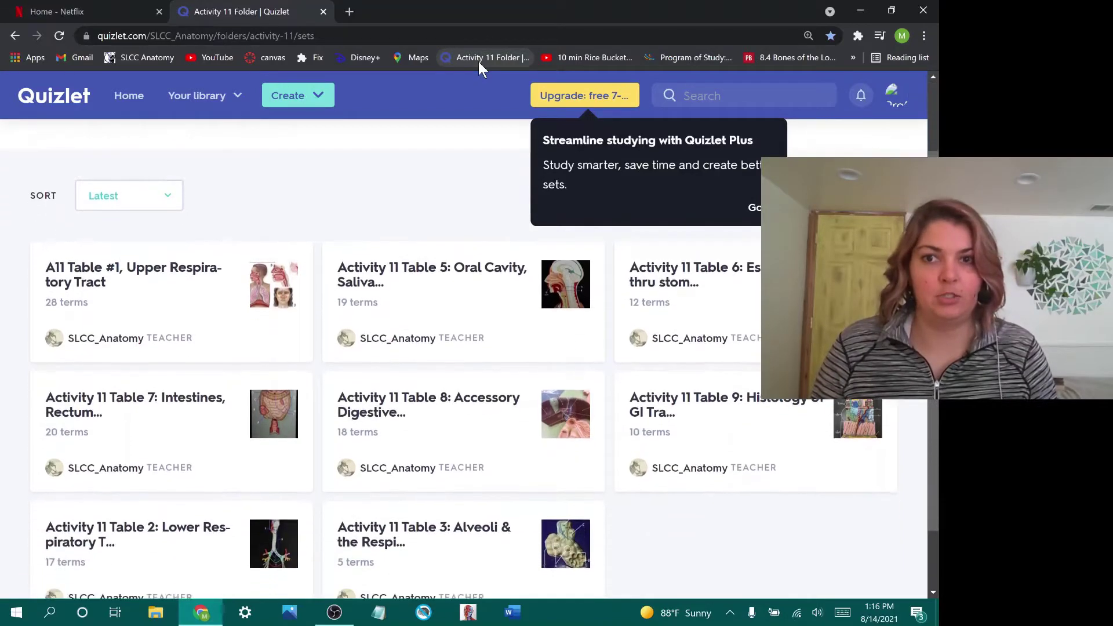
key("Up")
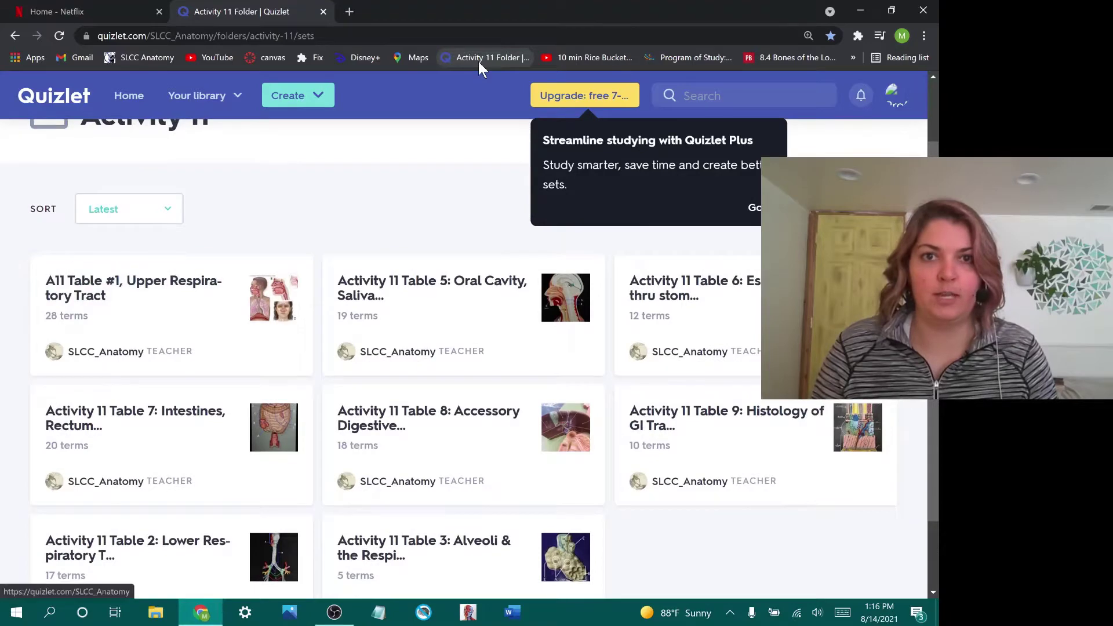
key("Tab")
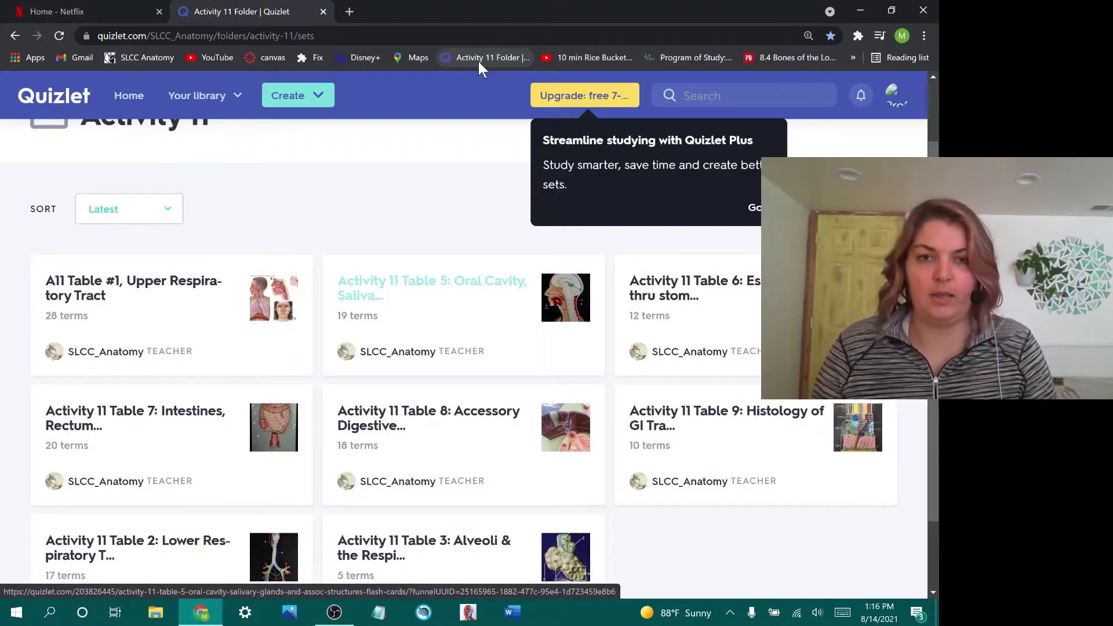
key("Return")
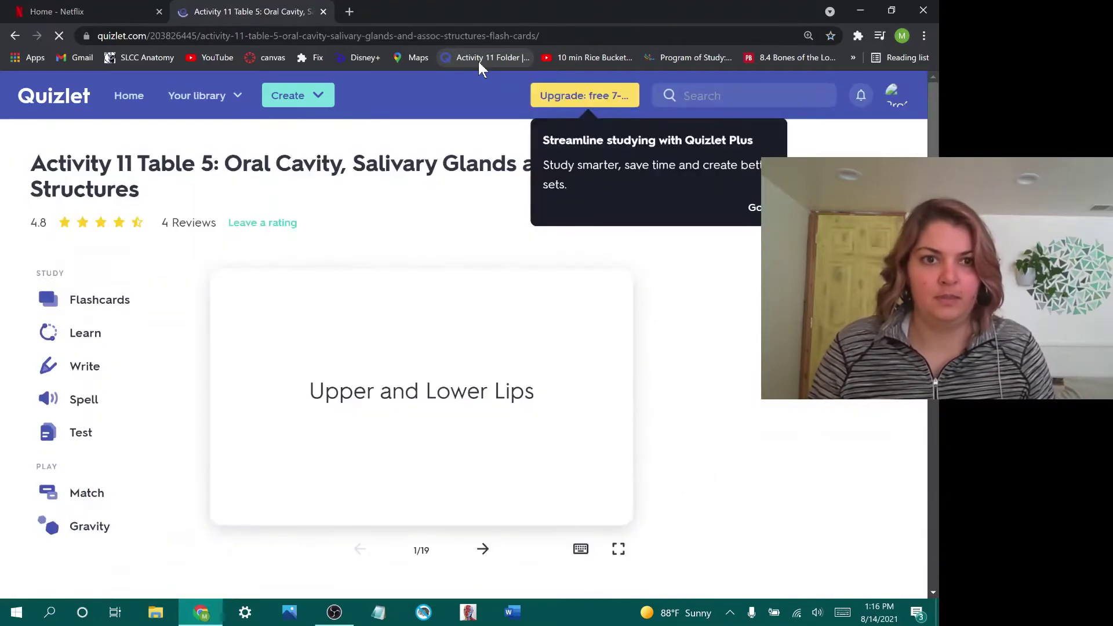
- Start the Activity 11 Table 5 set in Flashcards study mode
key("Tab")
key("Tab")
key("Tab")
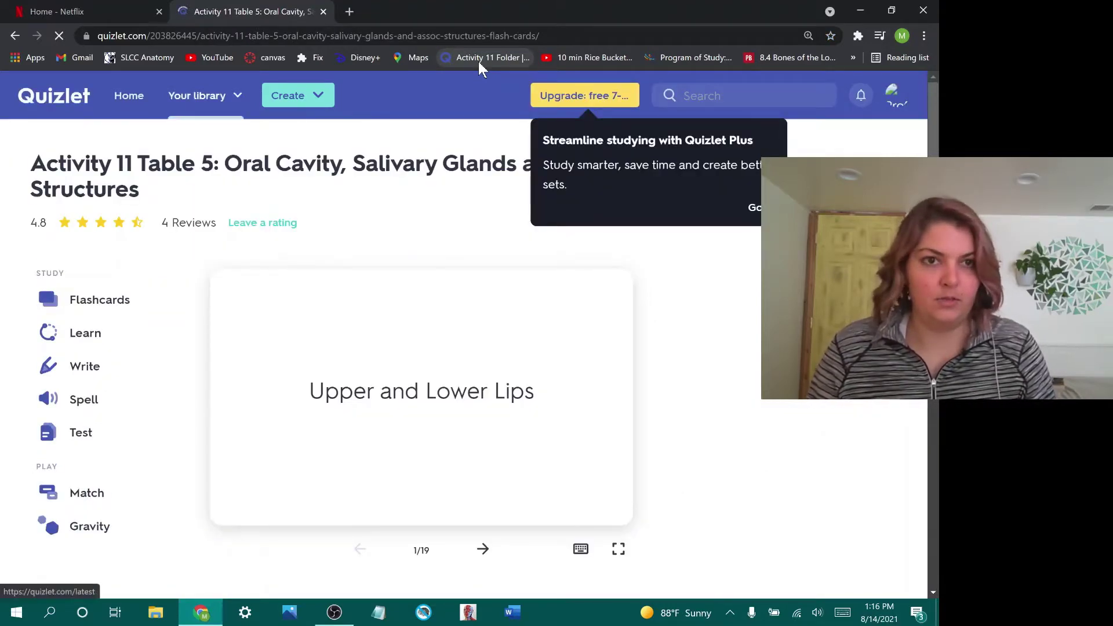
key("Tab")
key("Tab")
key("Tab")
key("Tab")
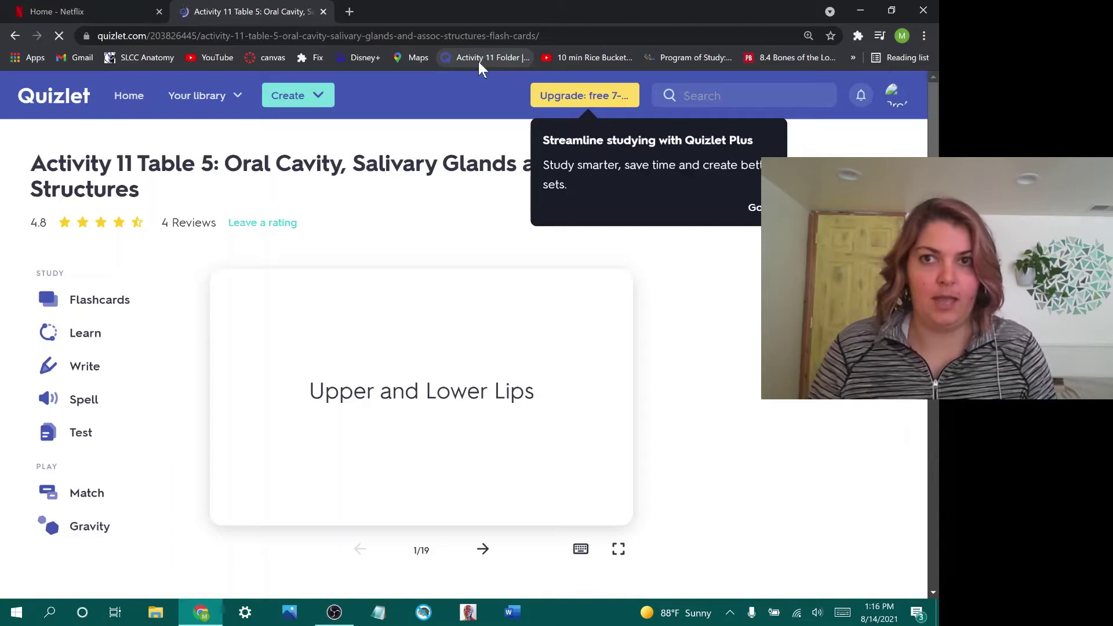
key("Tab")
key("Return")
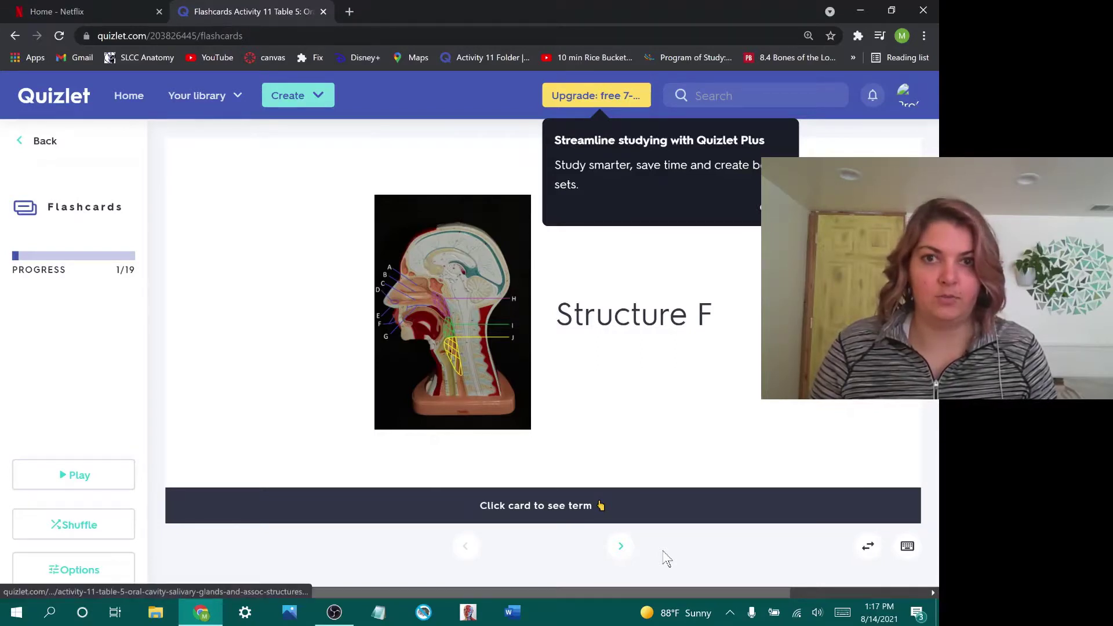
- Open the Create menu and move between its Study set and Folder options
key("Tab")
key("Tab")
key("Tab")
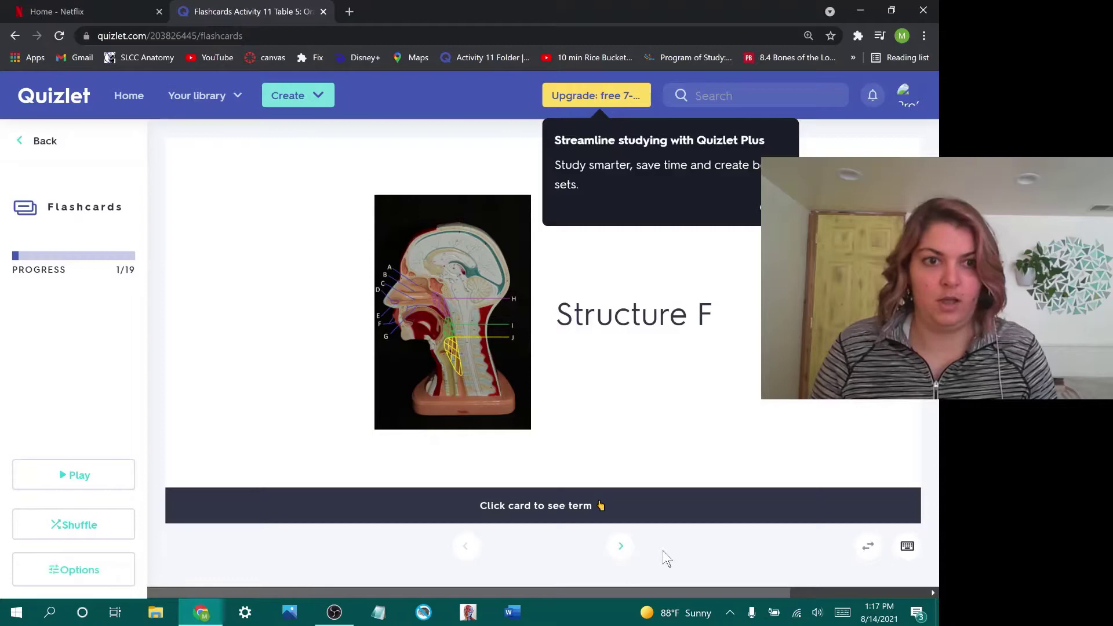
key("Tab")
key("Tab")
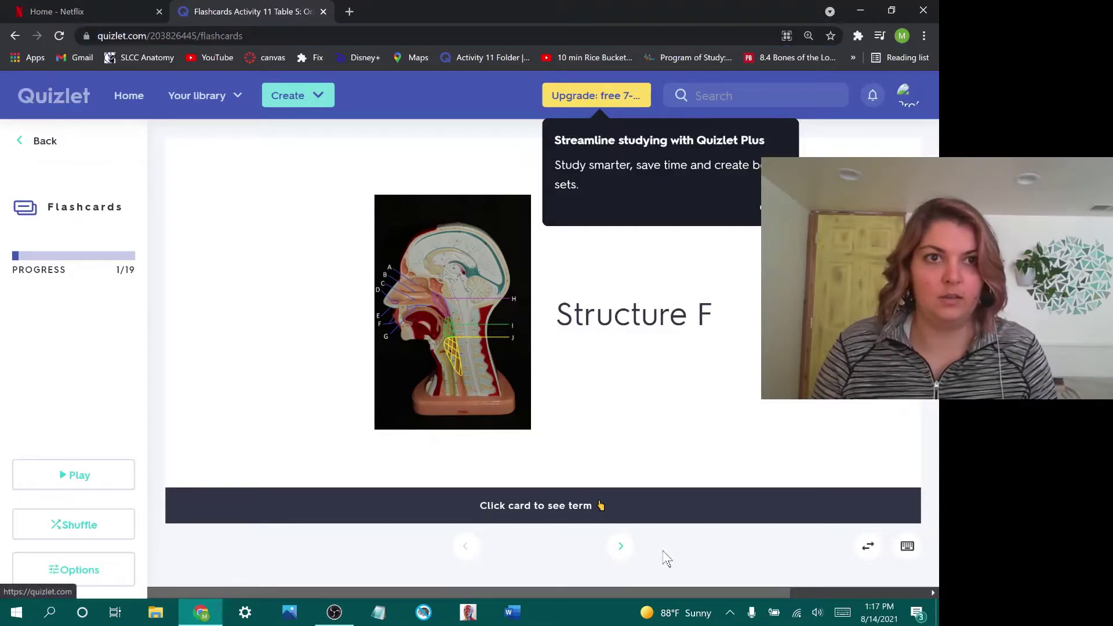
key("Tab")
key("Tab")
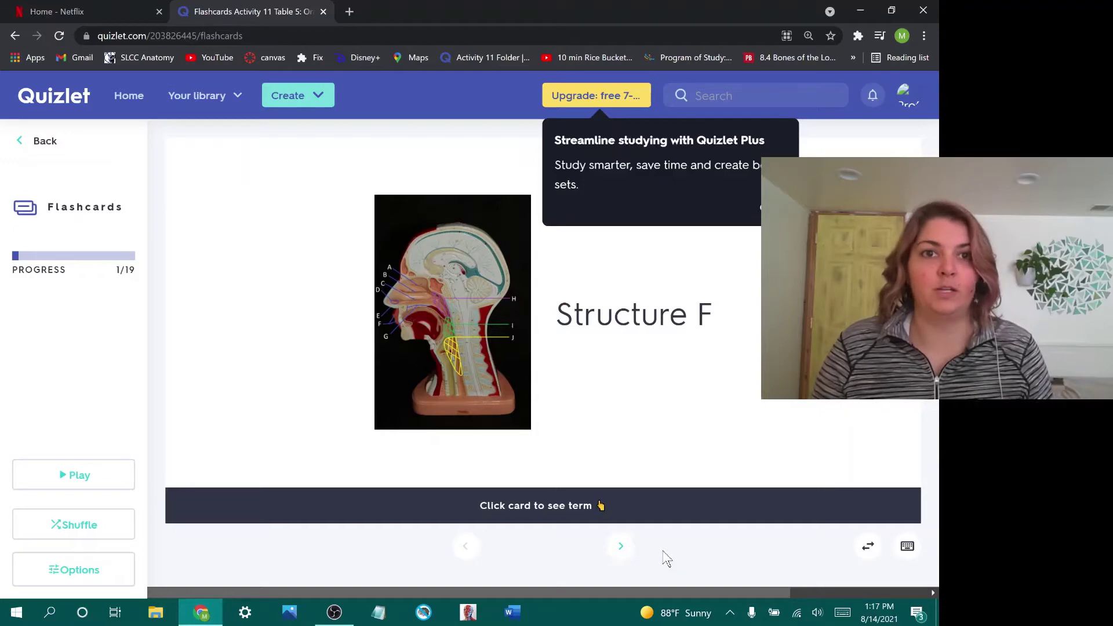
key("Tab")
key("Return")
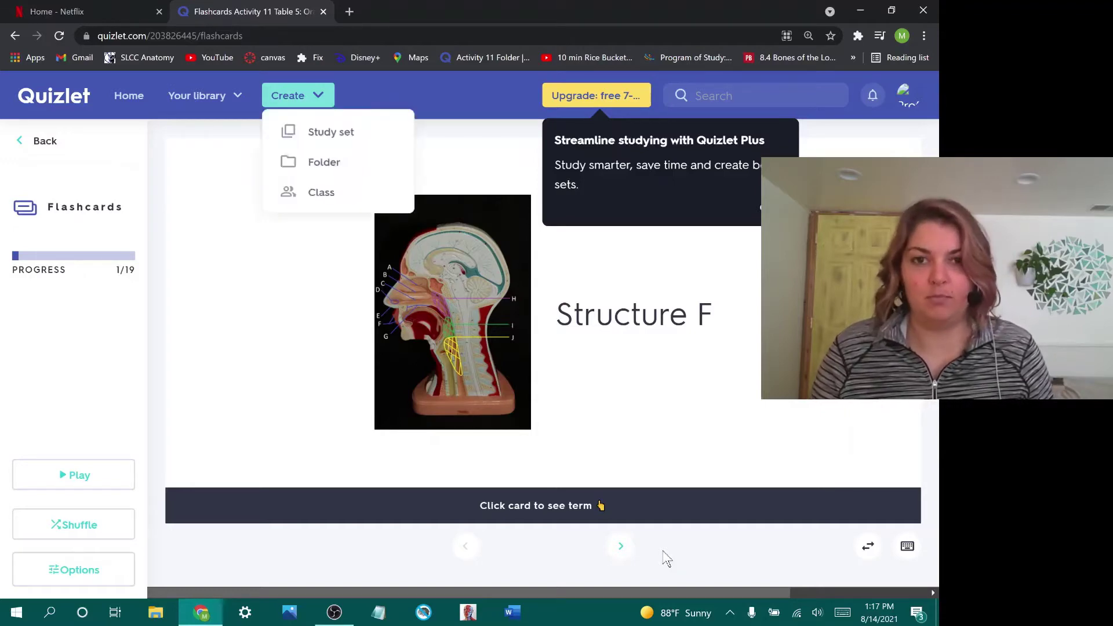
key("Down")
key("Up")
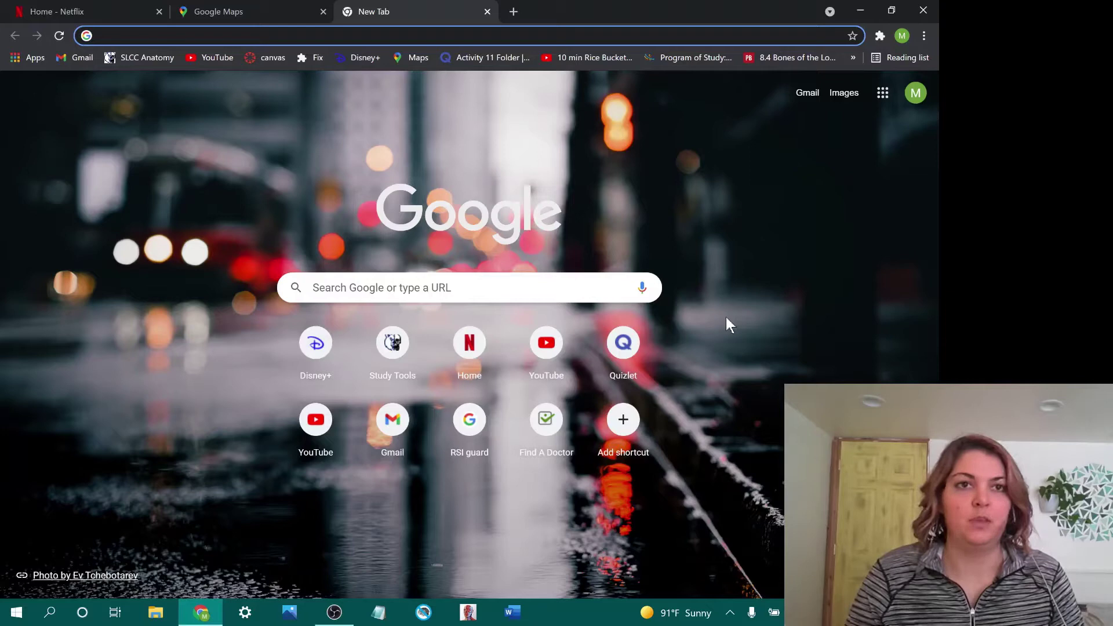
- Search Google for 'cute dogs' and show Surfingkeys link hints on the results
type("cute")
key("Return")
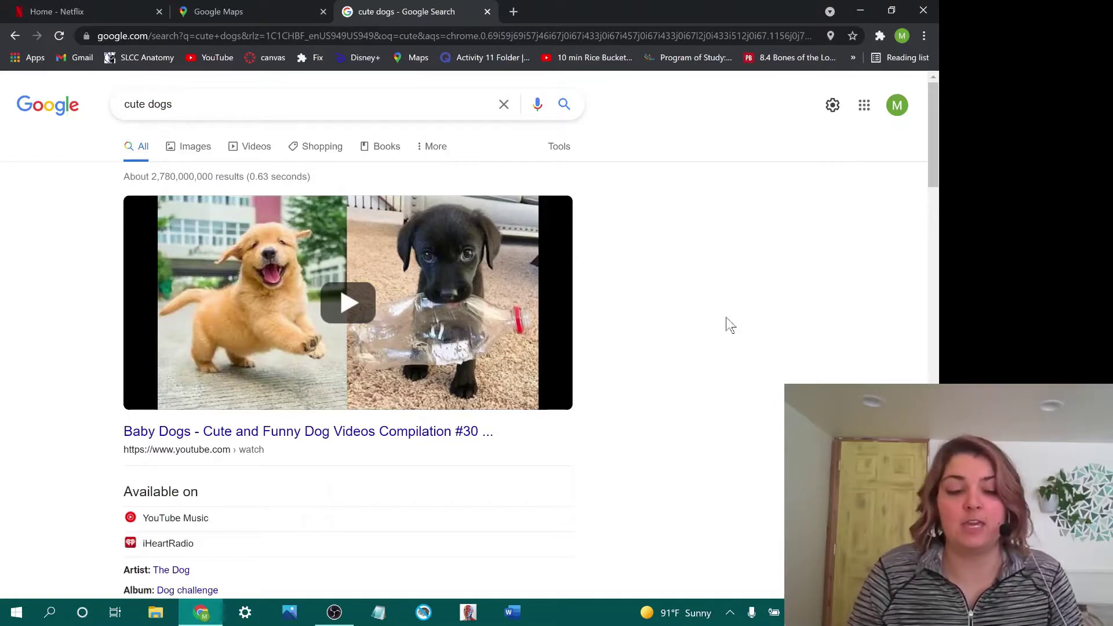
key("f")
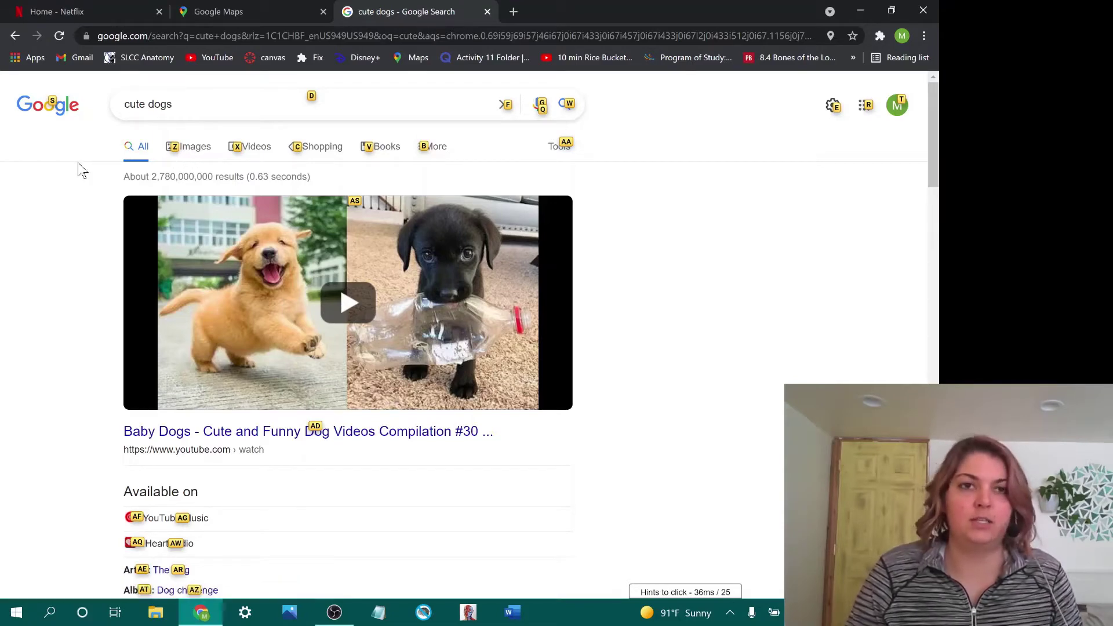
- Choose the Images tab's link hint to show cute dogs image results
key("z")
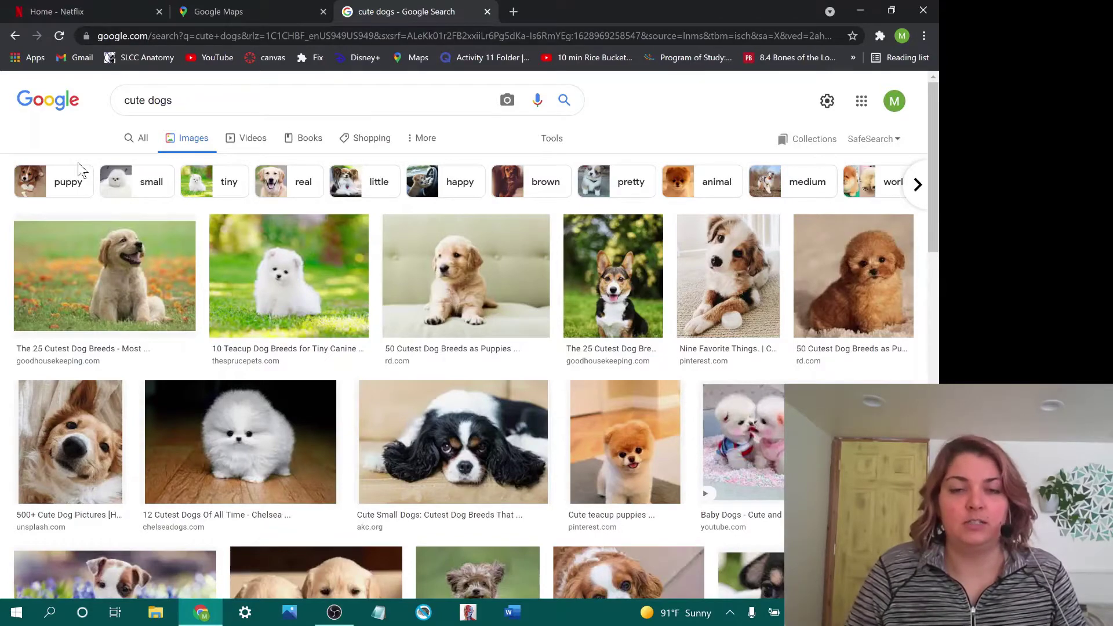
- Scroll down and back up through the cute dogs image results
scroll(81, 171, "down", 10)
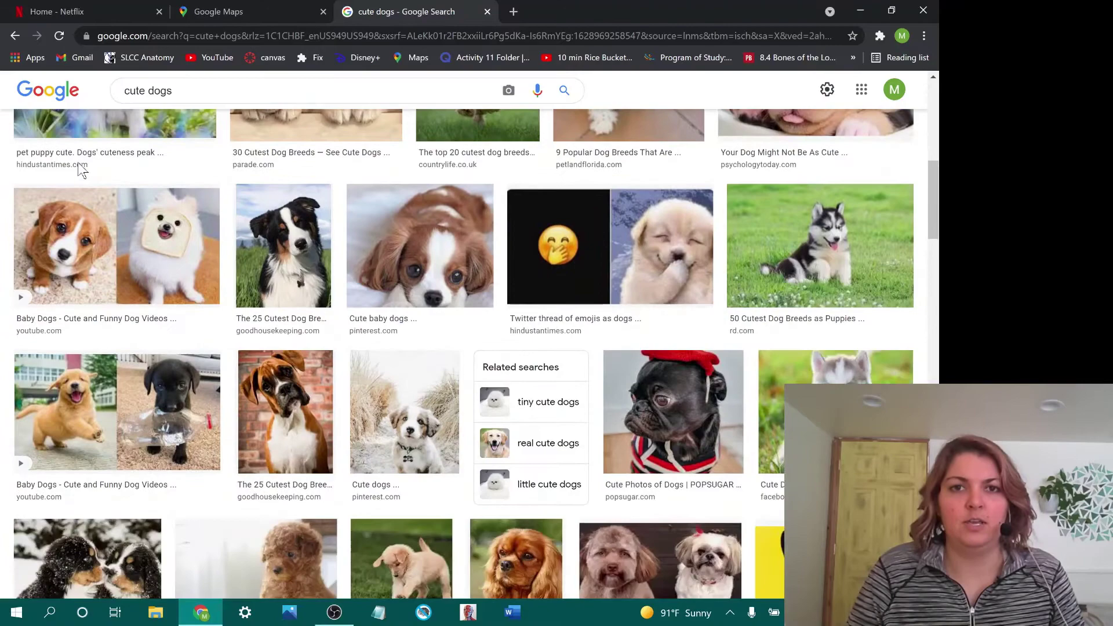
scroll(81, 170, "down", 5)
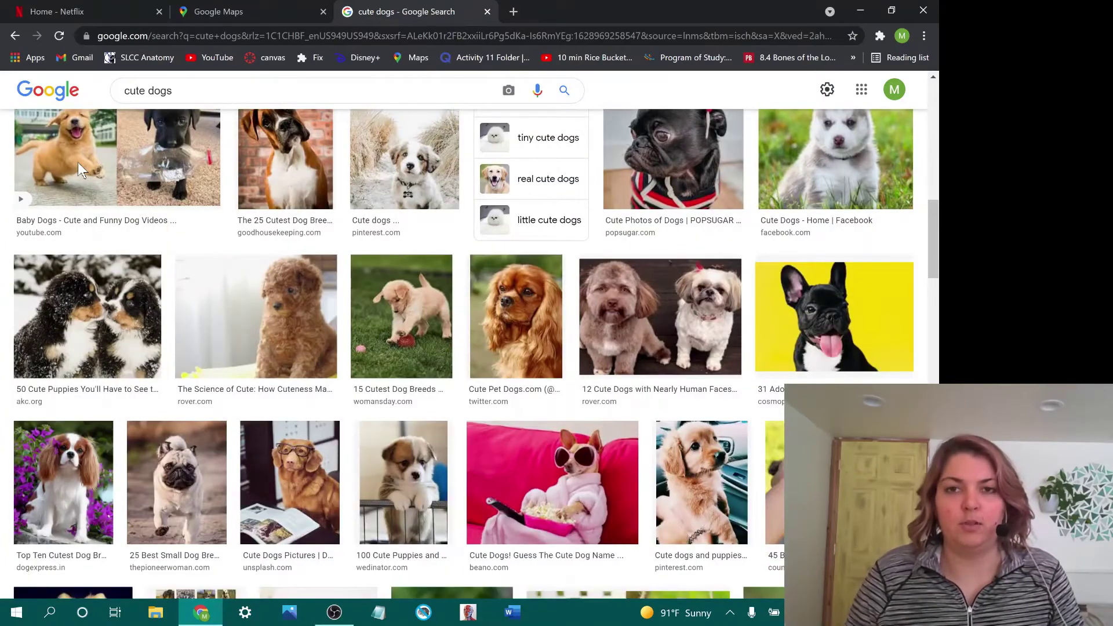
scroll(78, 168, "down", 8)
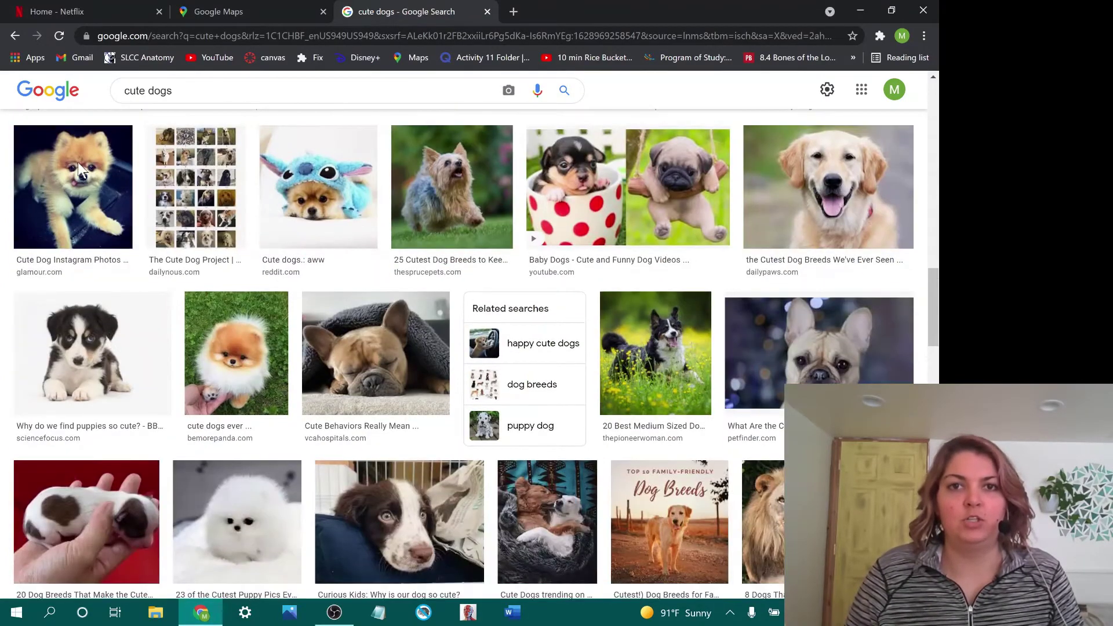
scroll(81, 170, "down", 8)
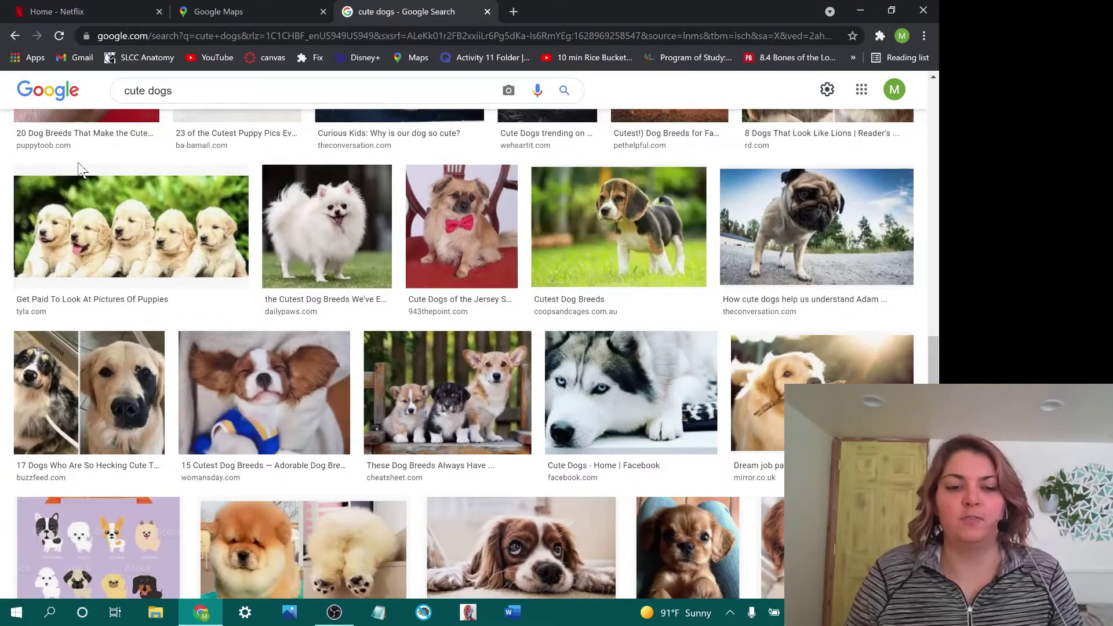
scroll(81, 170, "up", 5)
scroll(81, 170, "down", 4)
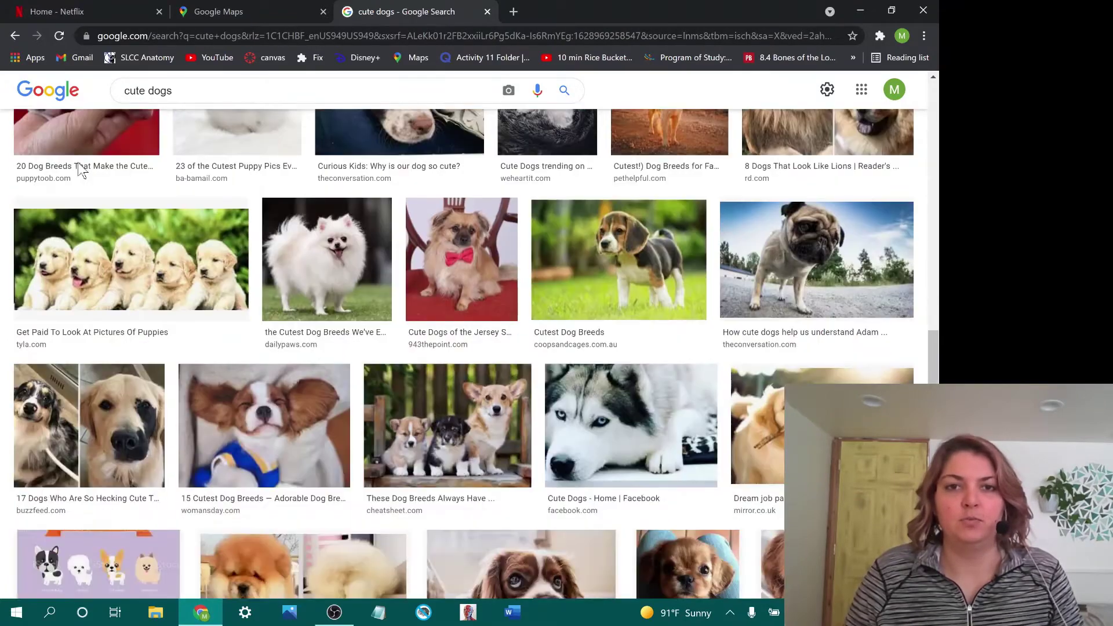
scroll(81, 170, "down", 5)
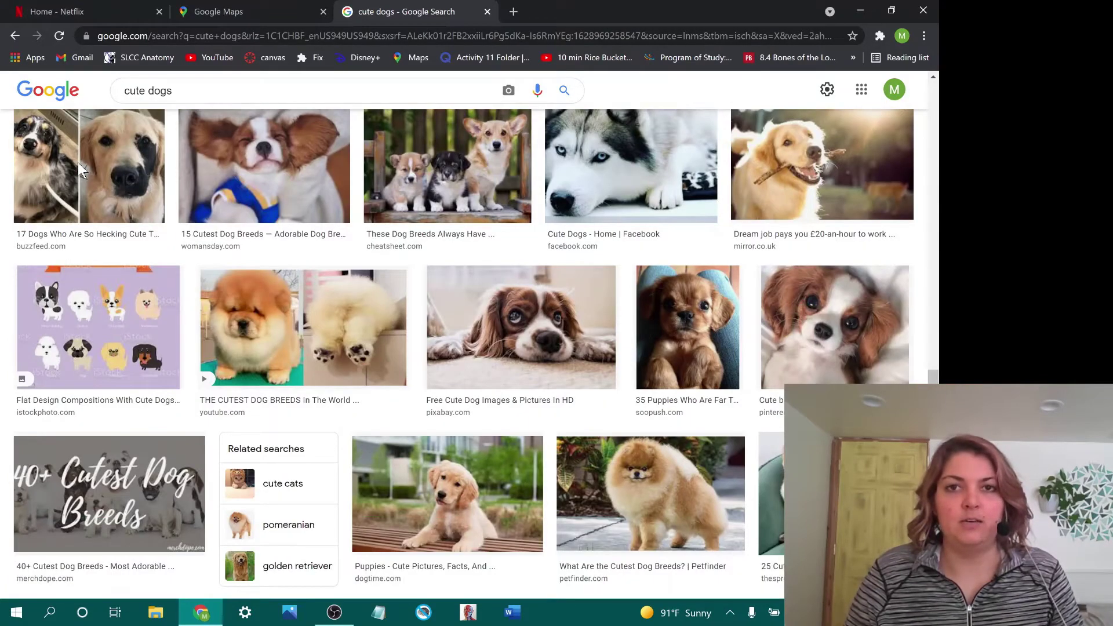
scroll(78, 162, "up", 13)
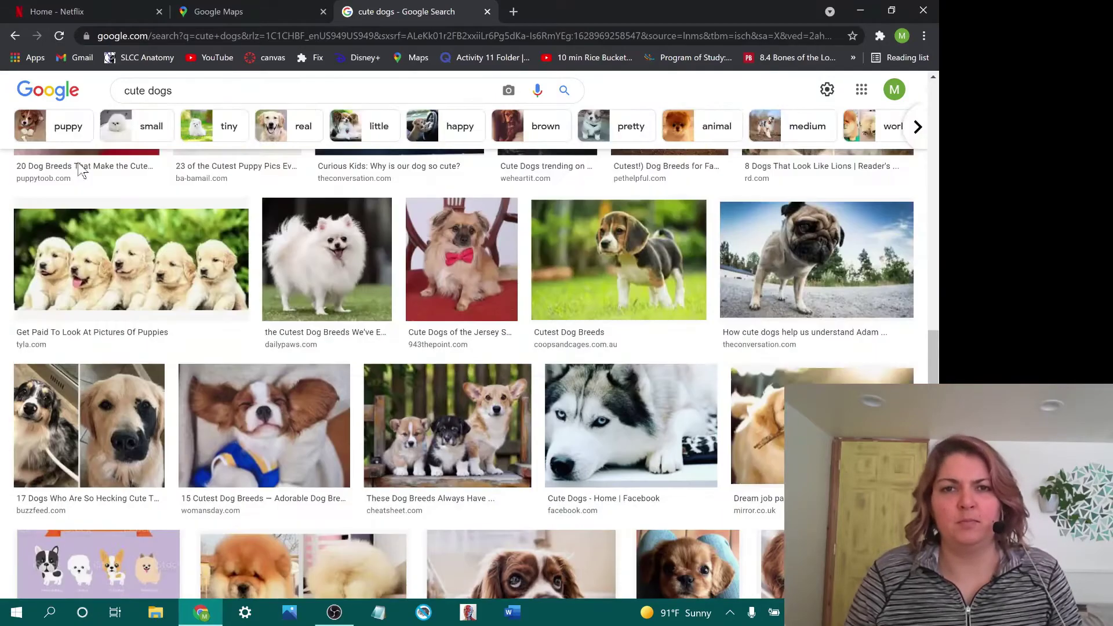
scroll(77, 162, "up", 5)
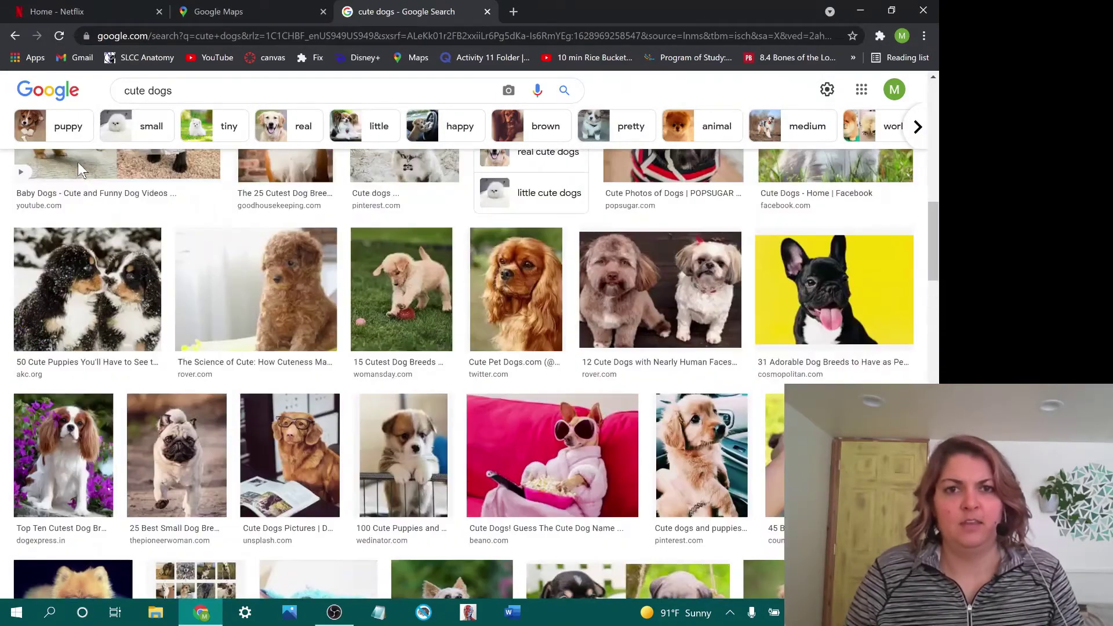
scroll(78, 162, "down", 10)
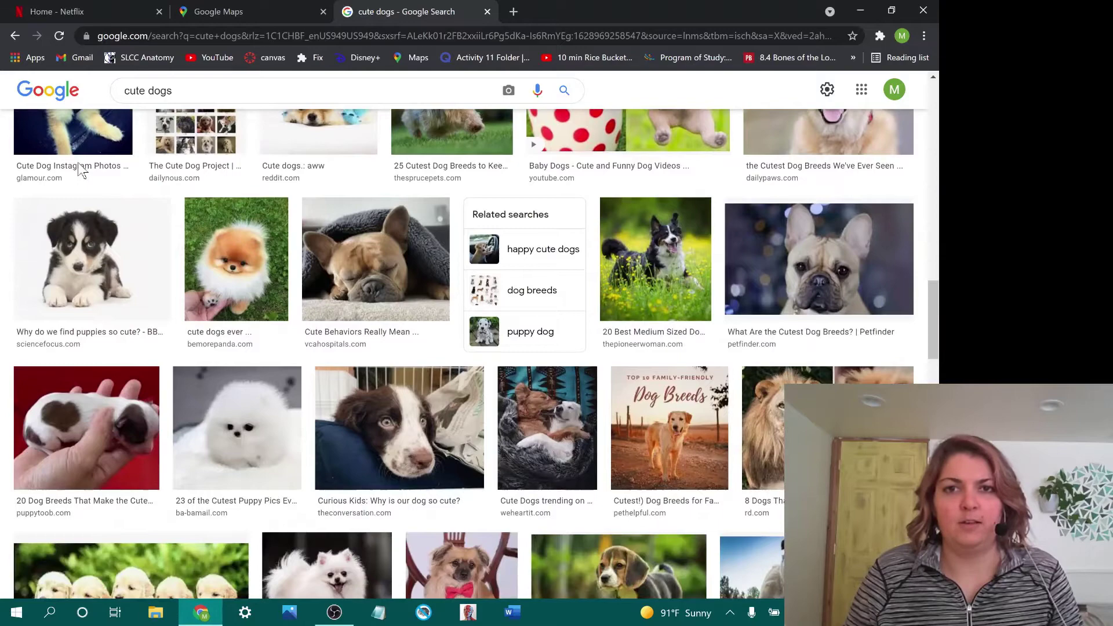
- Open the sleeping bulldog Cute Behaviors preview via link hints, then close it
key("f")
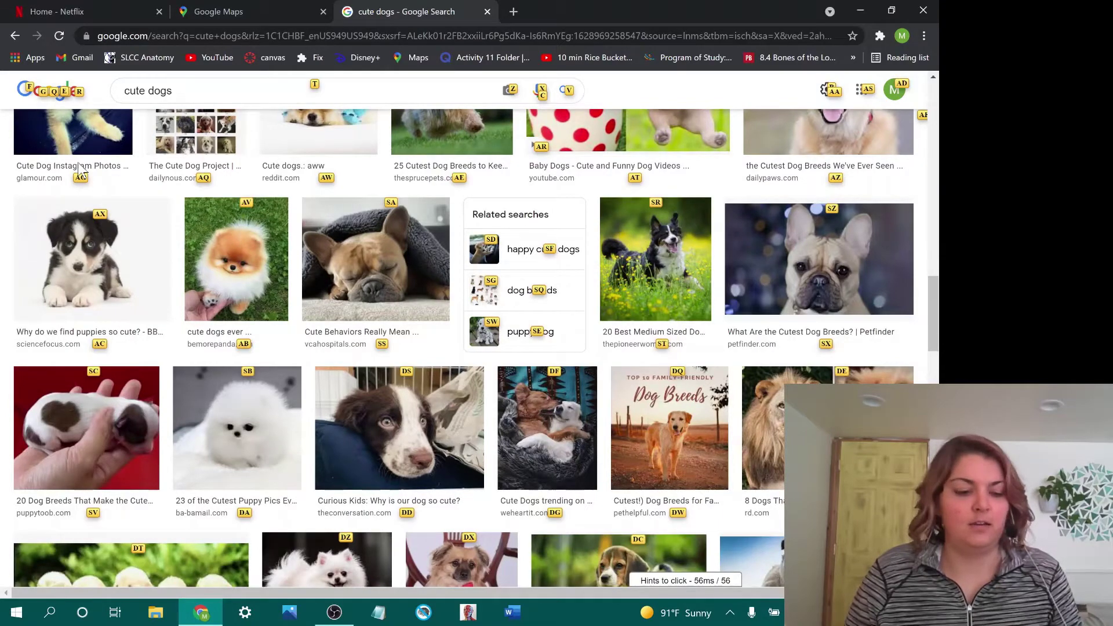
key("s")
key("a")
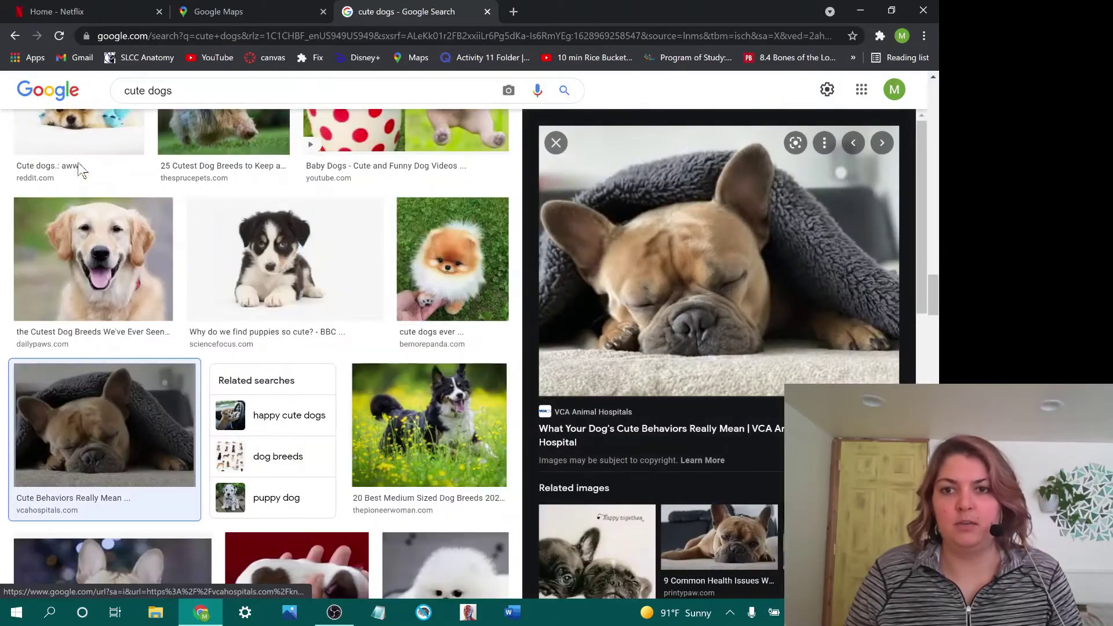
key("f")
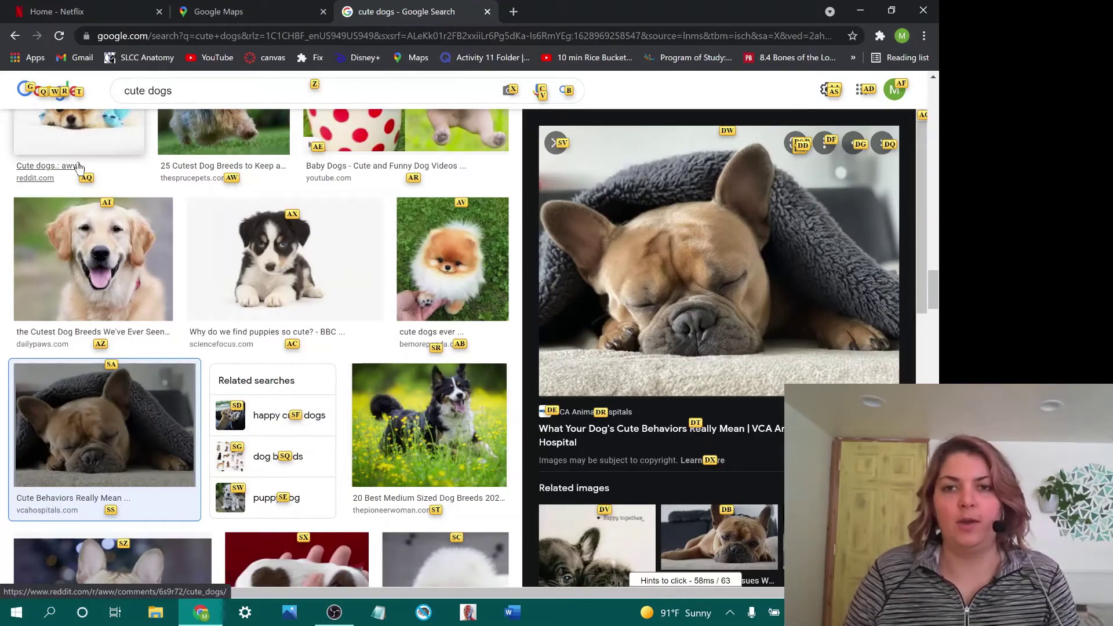
key("Escape")
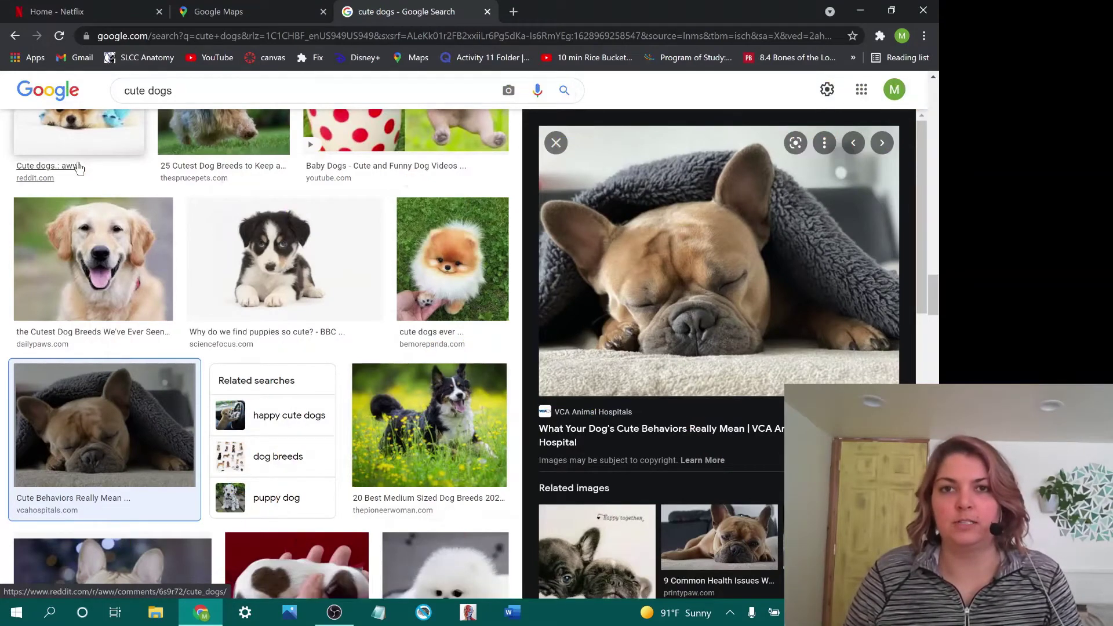
key("Escape")
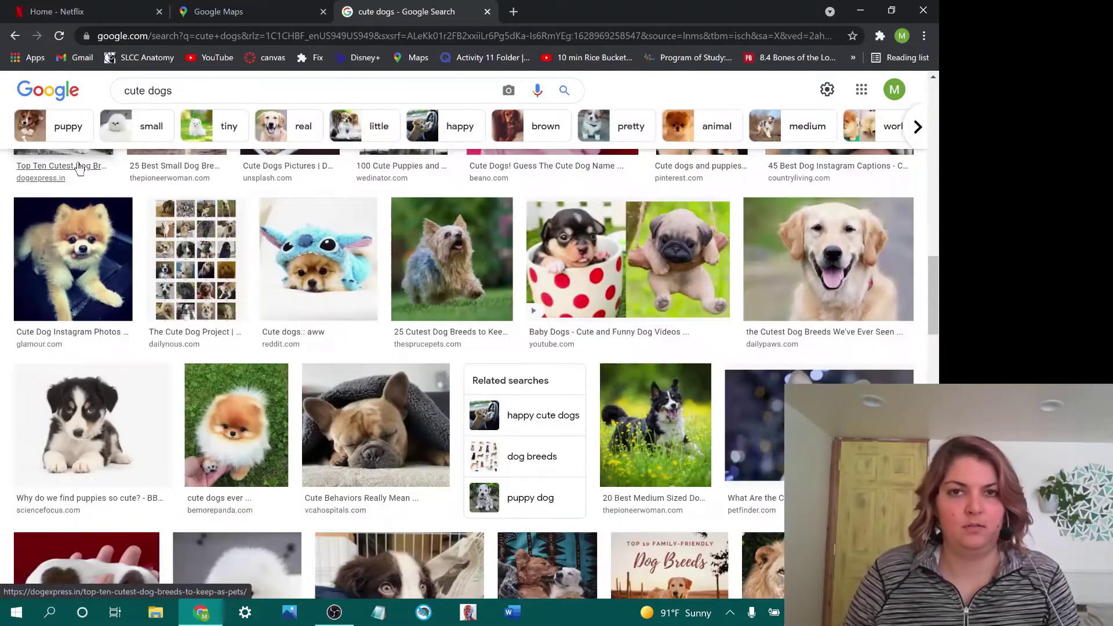
- Browse further down and up through the full image grid
scroll(79, 169, "down", 4)
scroll(80, 169, "down", 3)
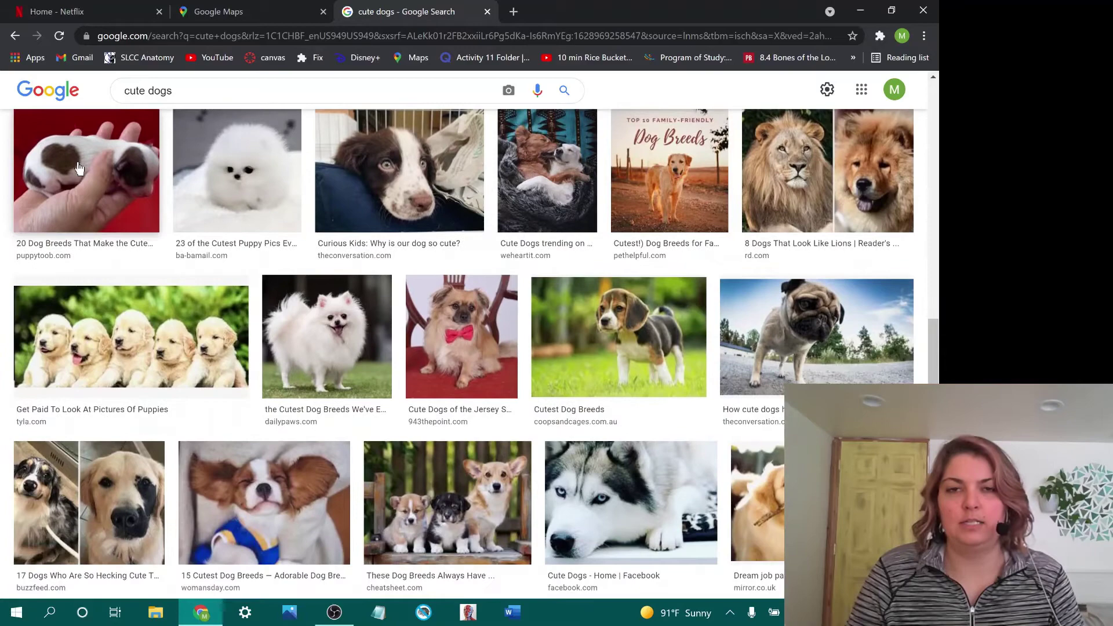
scroll(79, 168, "up", 3)
scroll(80, 168, "down", 2)
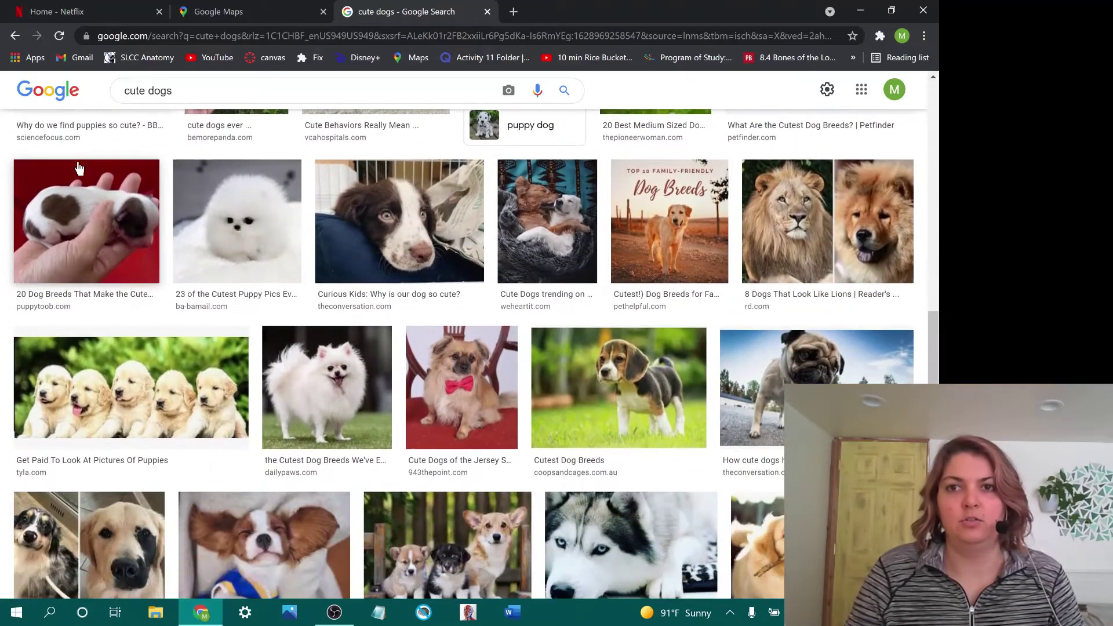
scroll(79, 169, "up", 2)
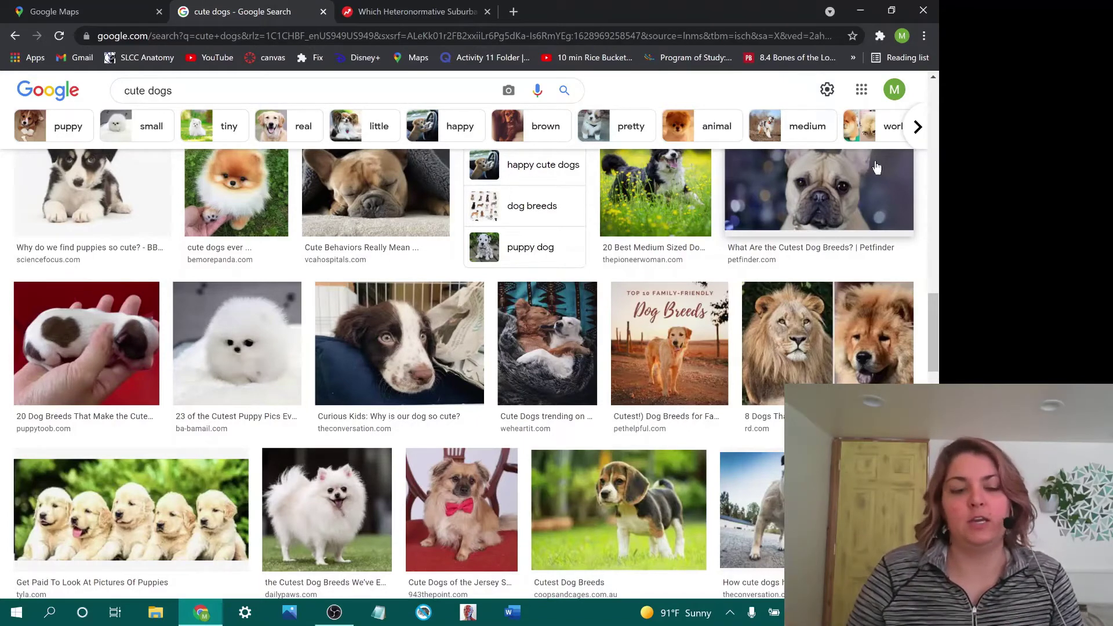
- Clear the cute dogs query from the Google search box
key("slash")
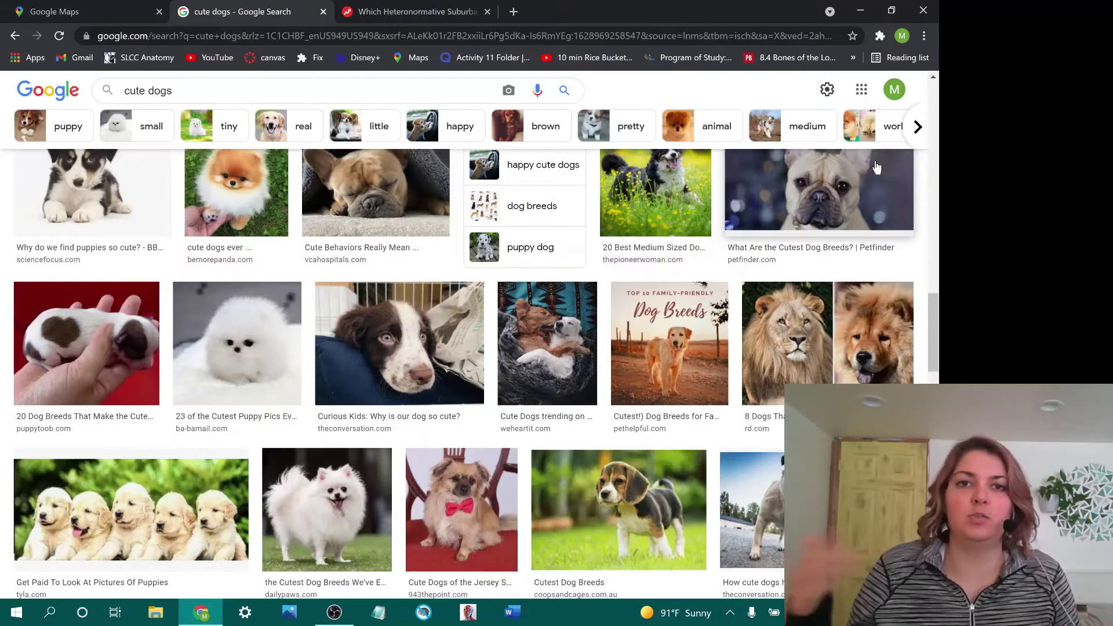
key("ctrl+a")
key("BackSpace")
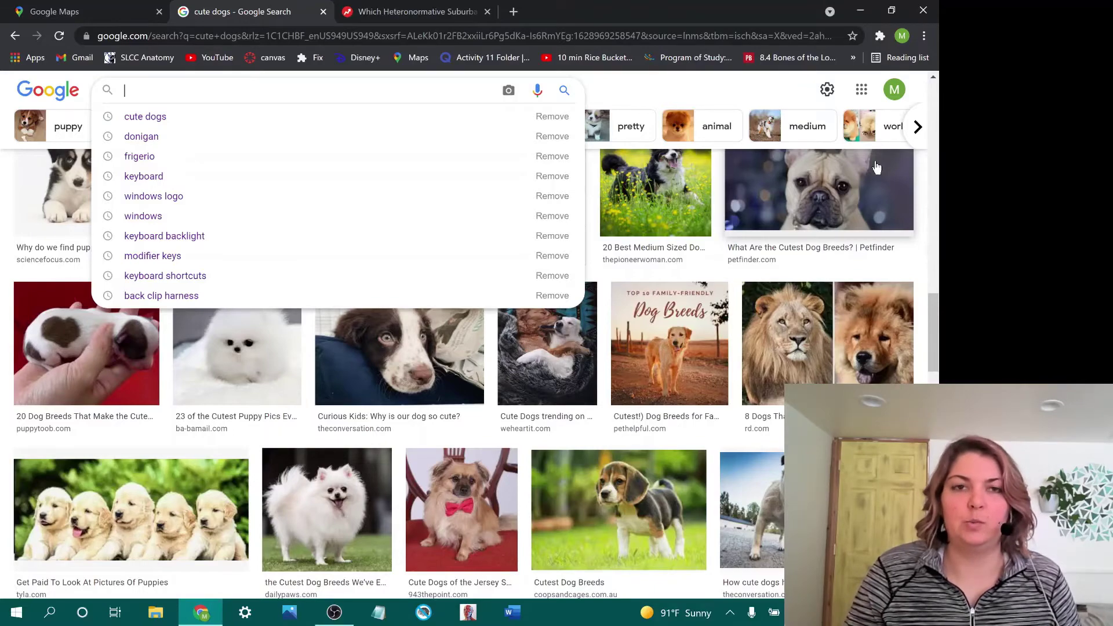
- Copy the BuzzFeed quiz URL with yy, reopen it in a new tab, then switch windows
type("yy")
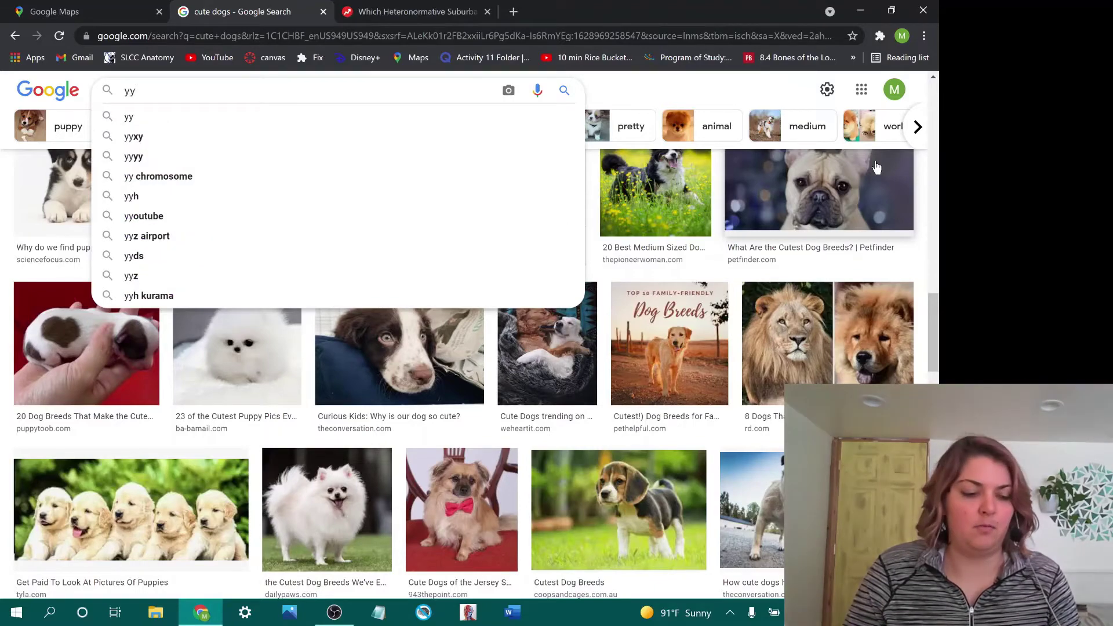
key("ctrl+shift+Tab")
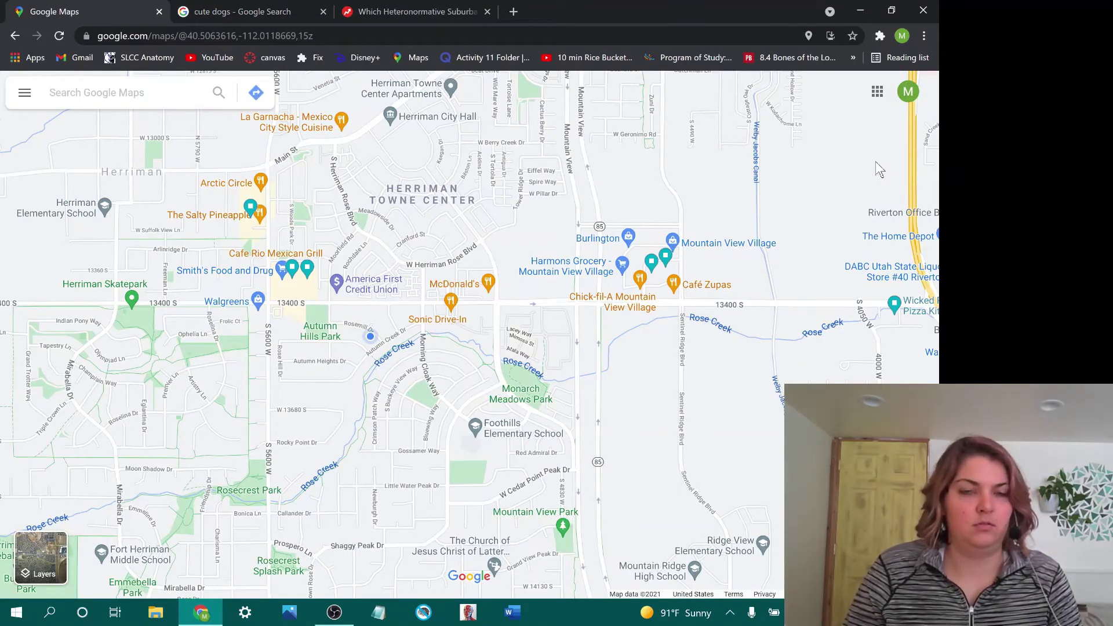
key("ctrl+shift+Tab")
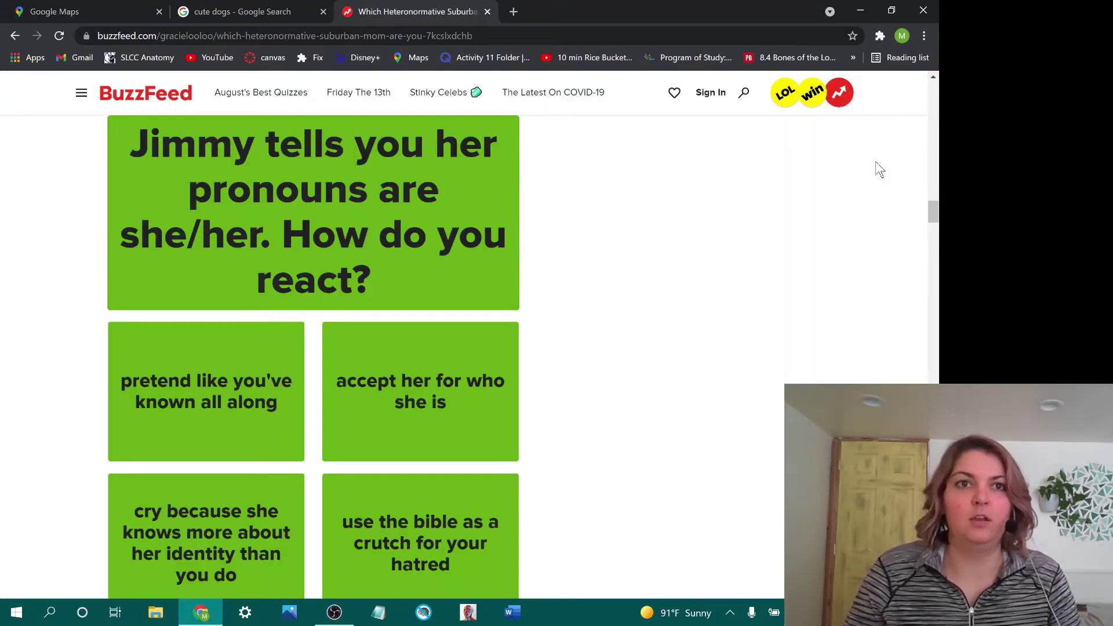
key("y")
key("y")
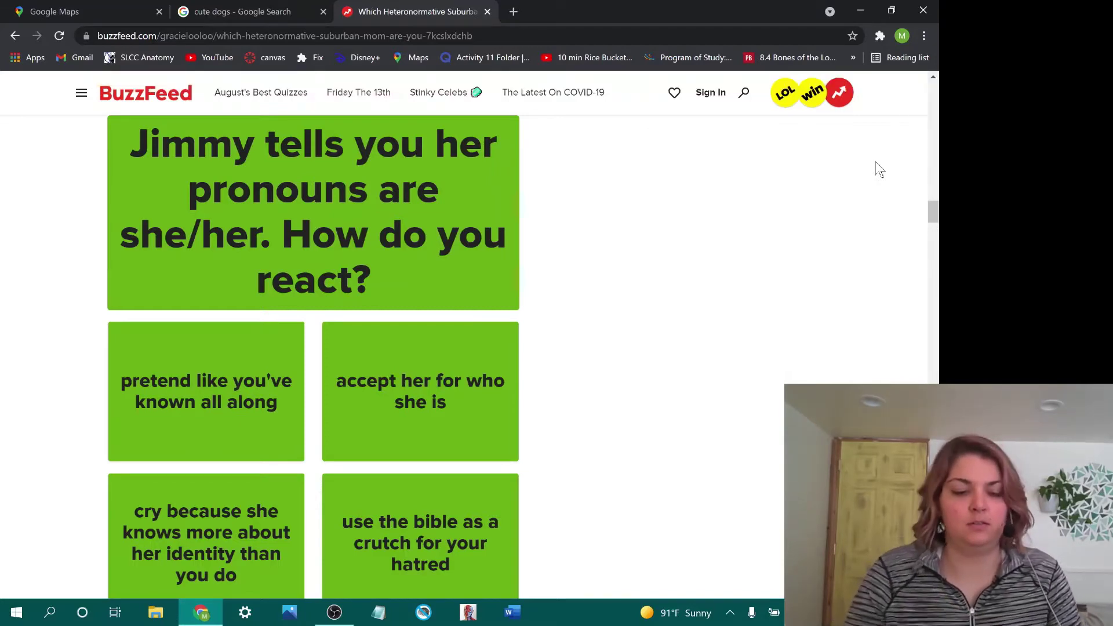
key("ctrl+t")
key("ctrl+v")
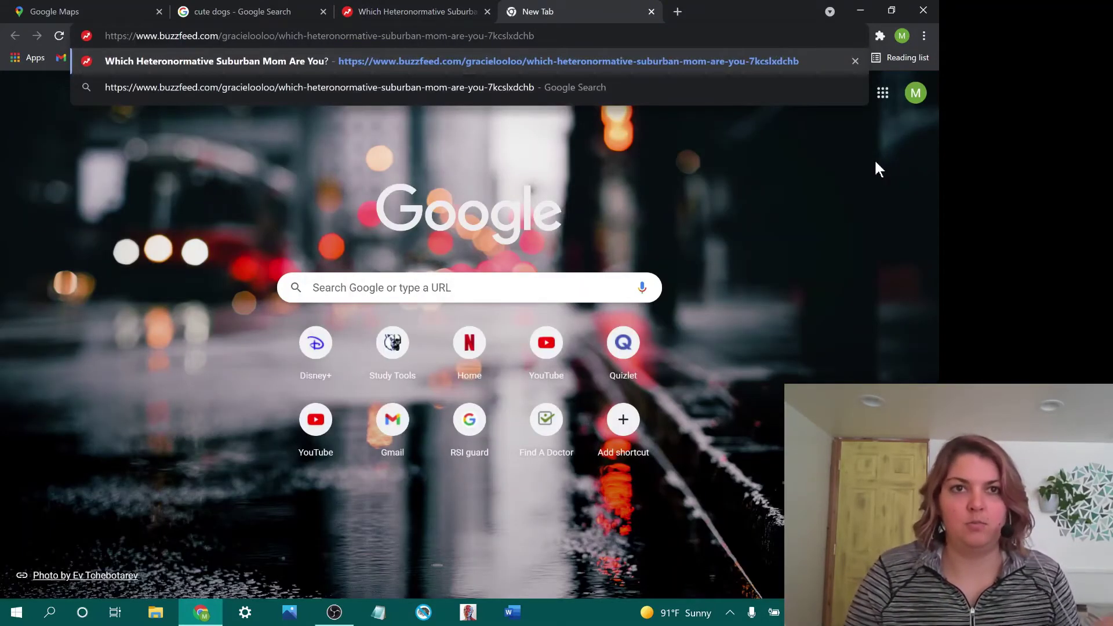
key("Return")
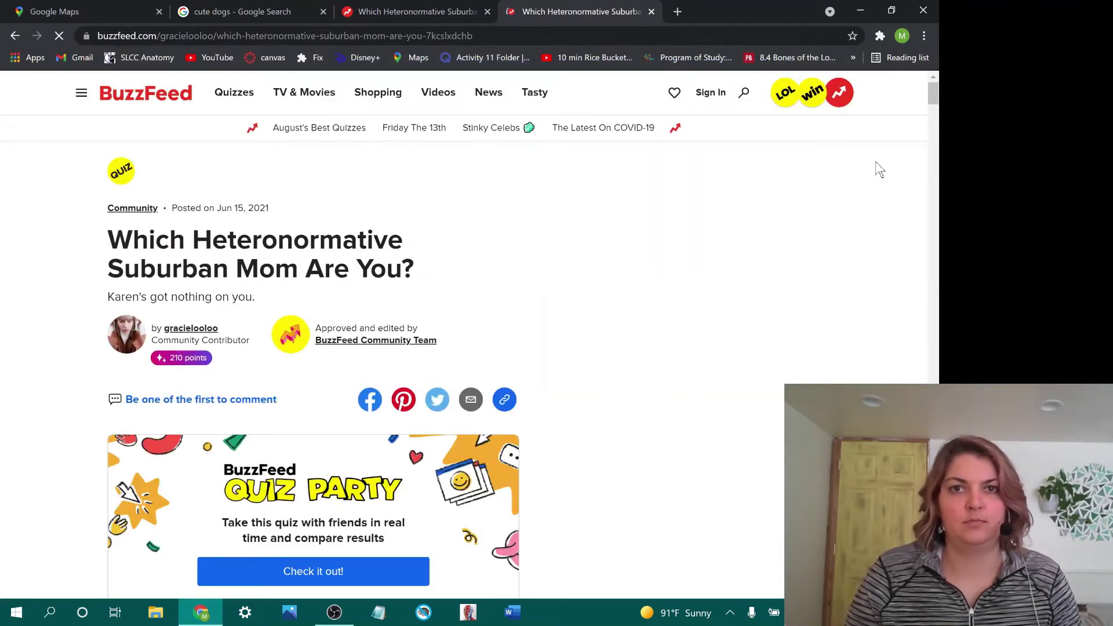
left_click(924, 10)
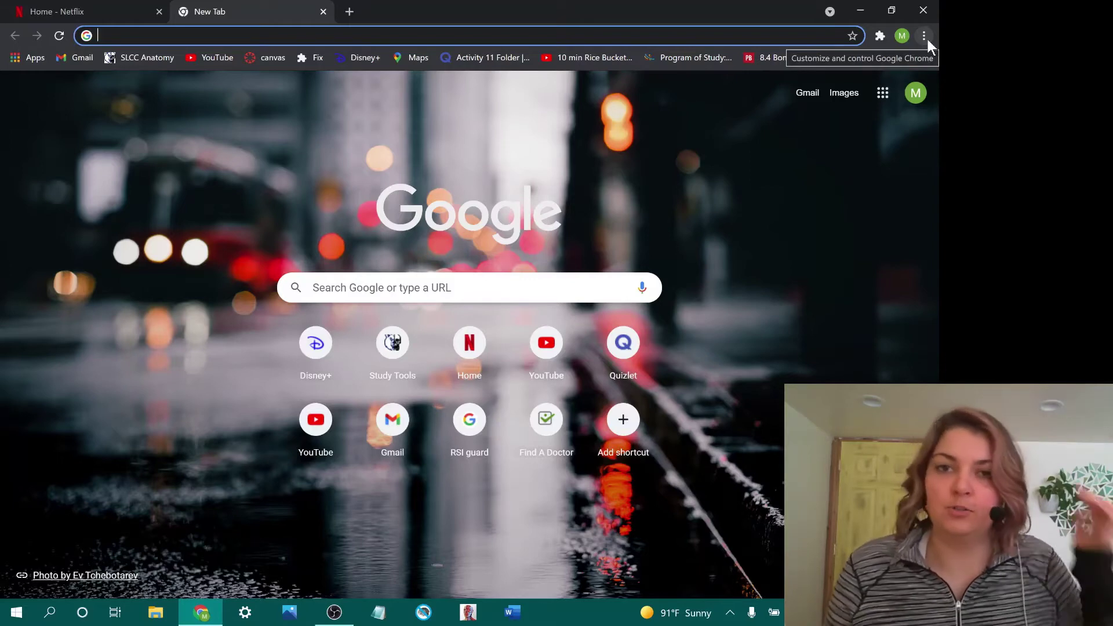
- Open Chrome settings, search 'web store', and follow the Chrome Web Store link
left_click(925, 37)
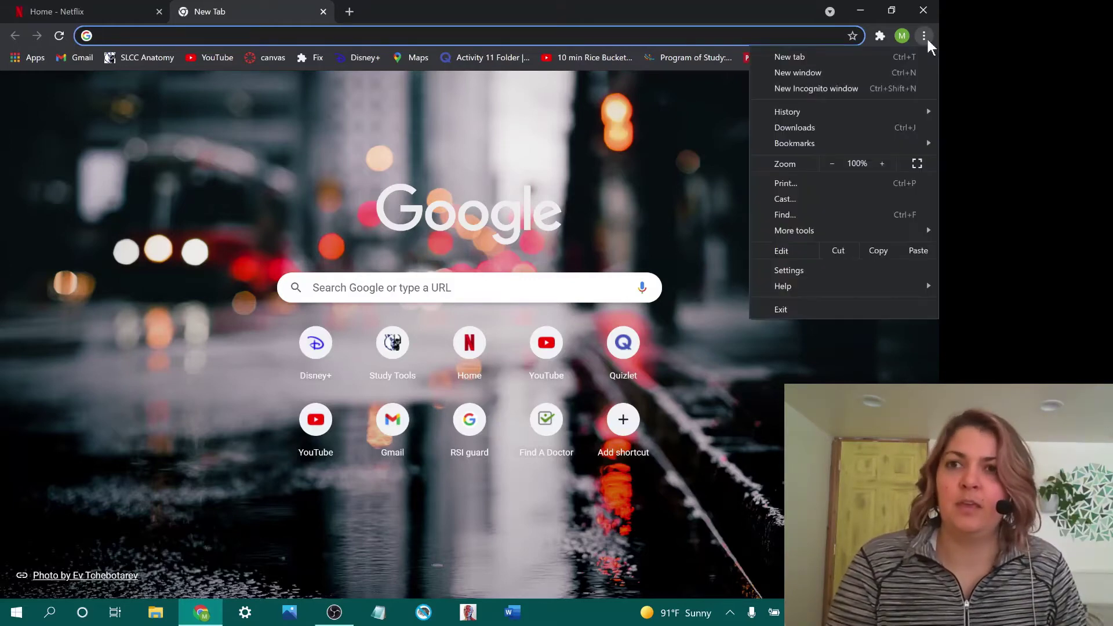
left_click(838, 280)
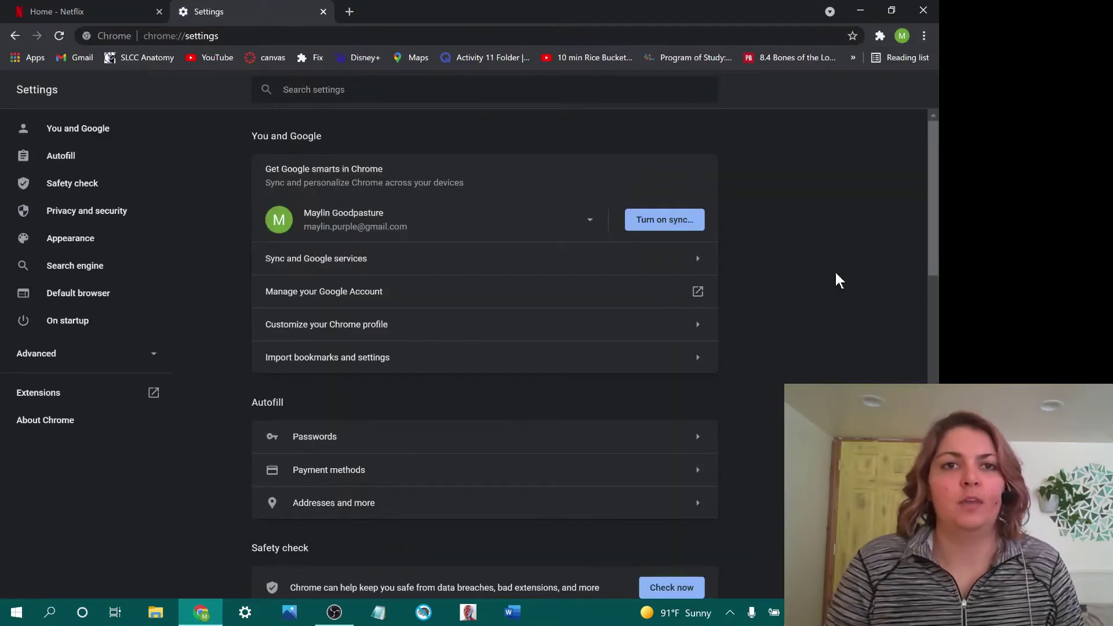
type("web")
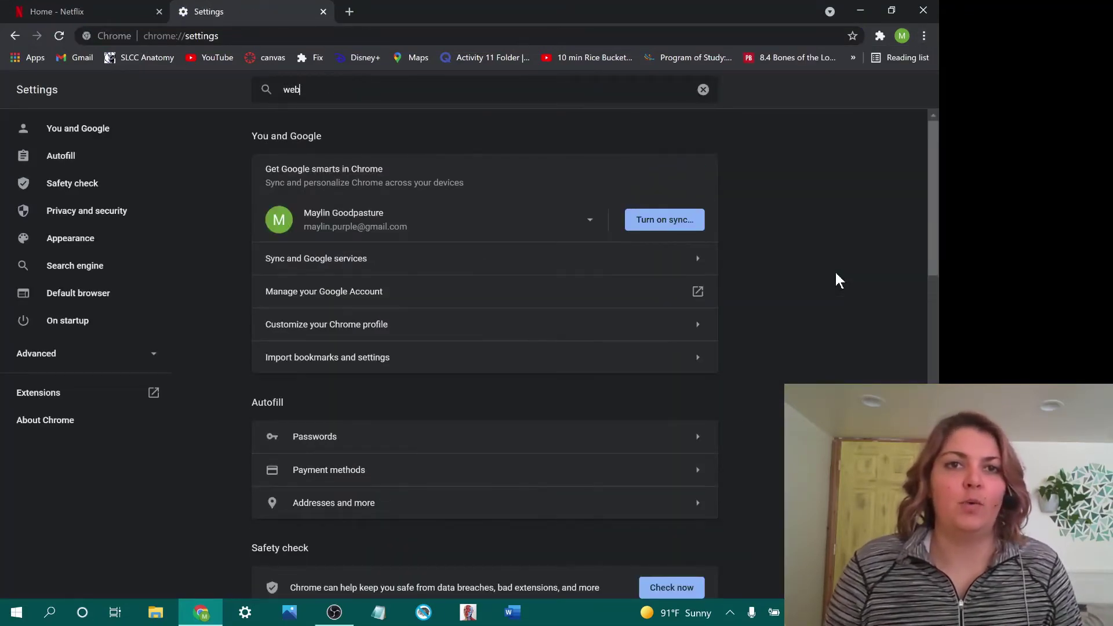
type(" store")
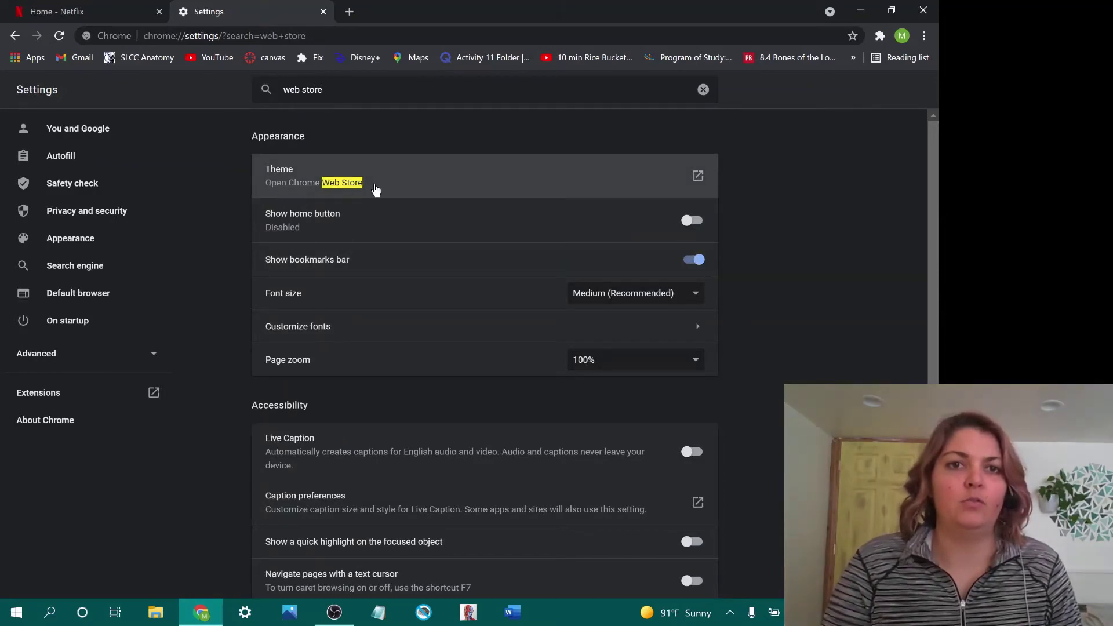
left_click(375, 185)
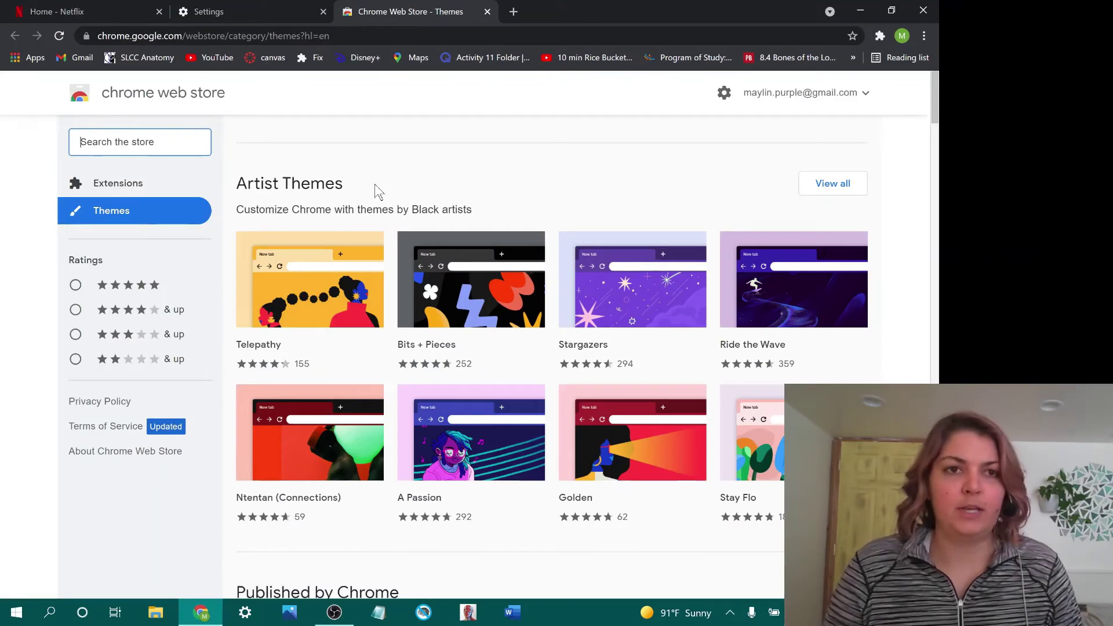
- Search the store for 'surfingkeys' and open the Surfingkeys extension result
type("surfingke")
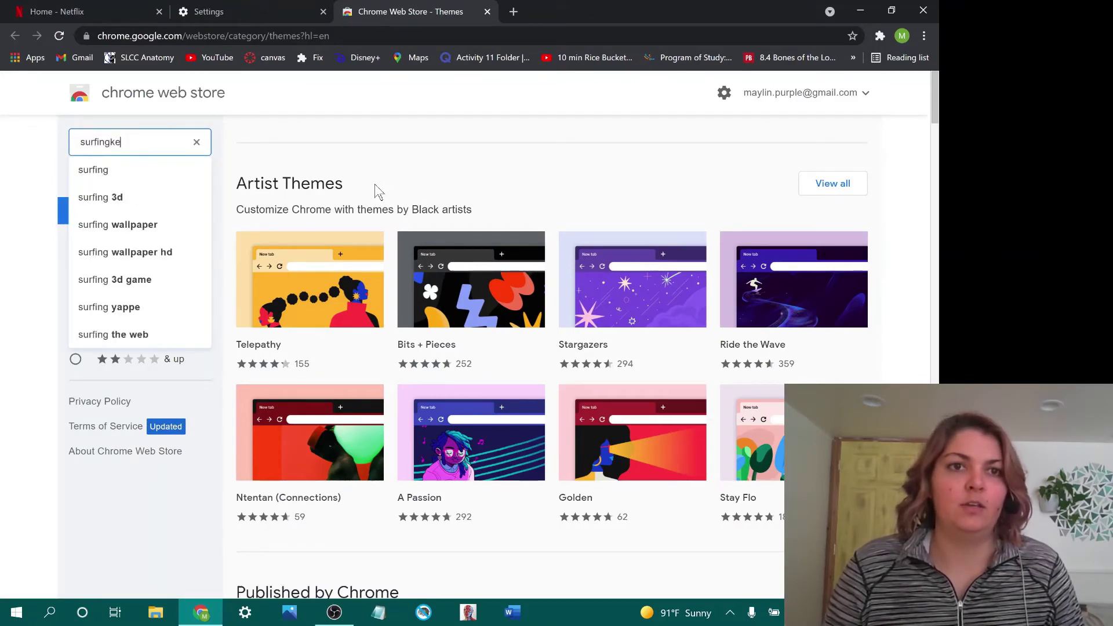
type("ys")
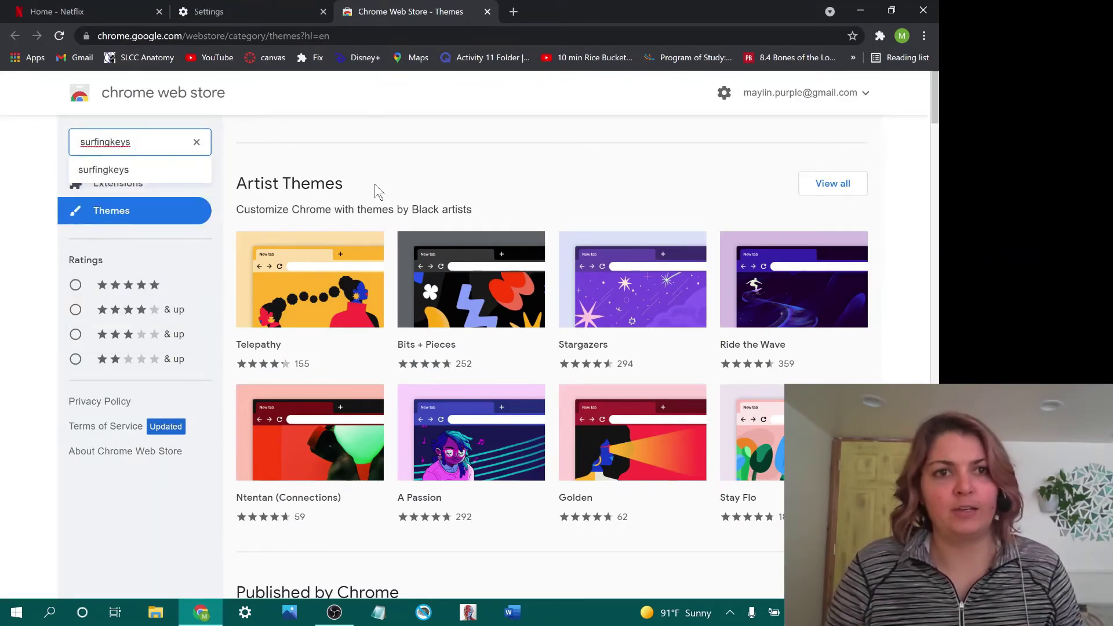
key("Return")
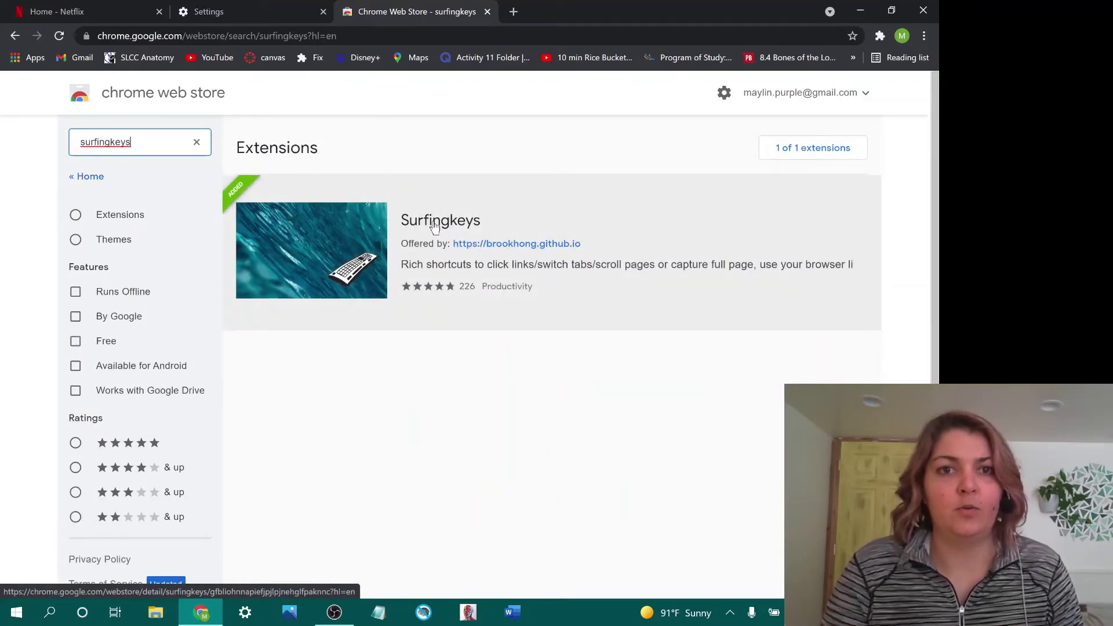
left_click(435, 226)
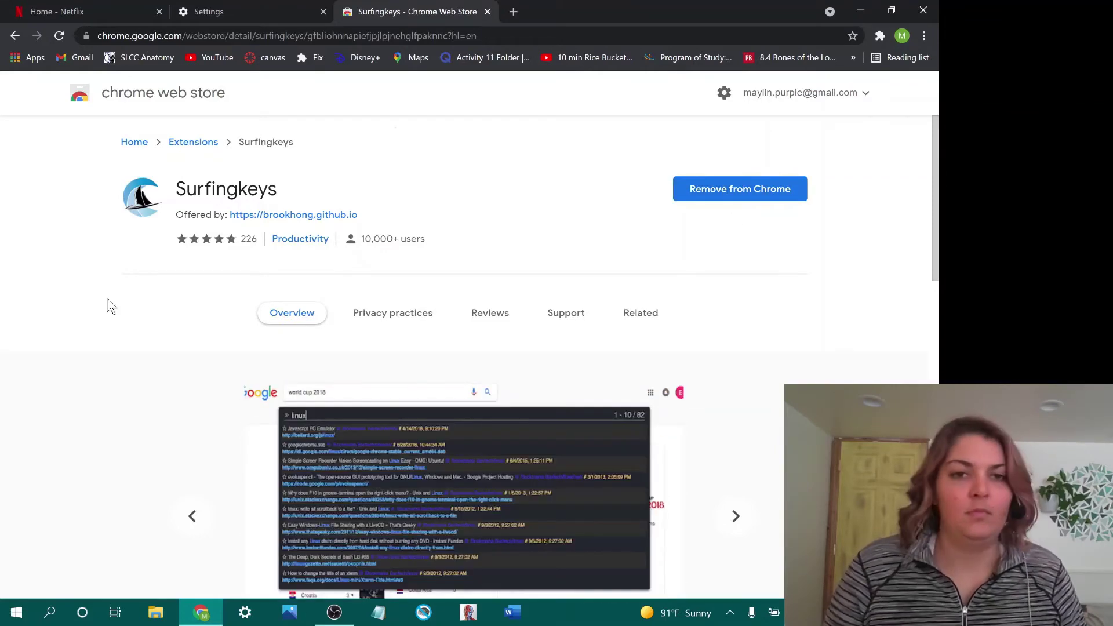
- Expand the Surfingkeys description with Read more, scroll through its shortcut lists, and return to top
scroll(111, 307, "down", 9)
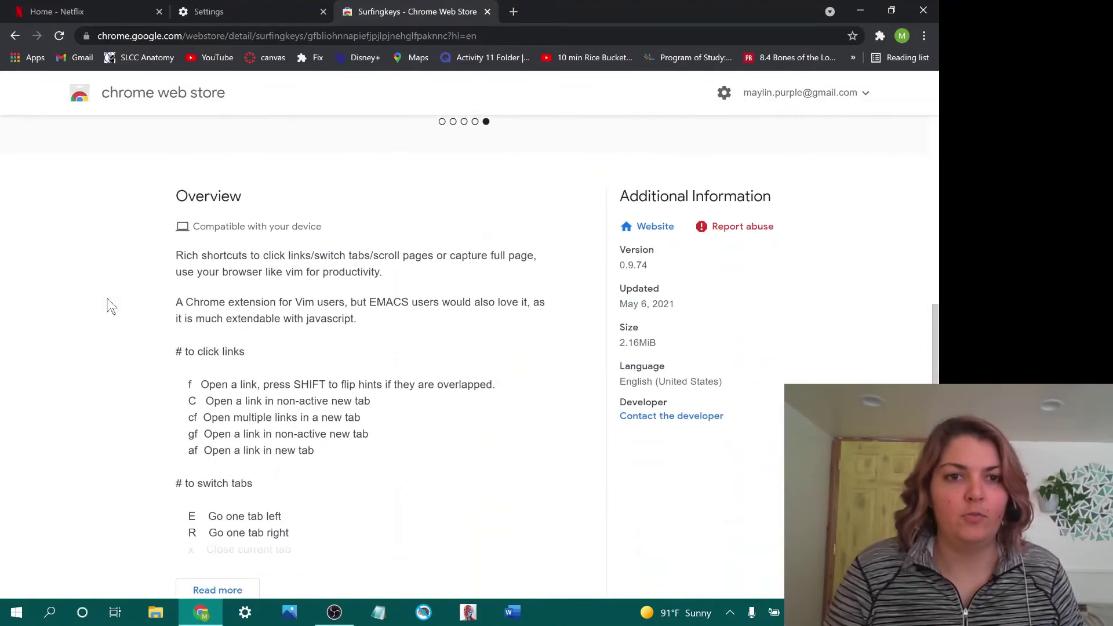
scroll(110, 306, "down", 2)
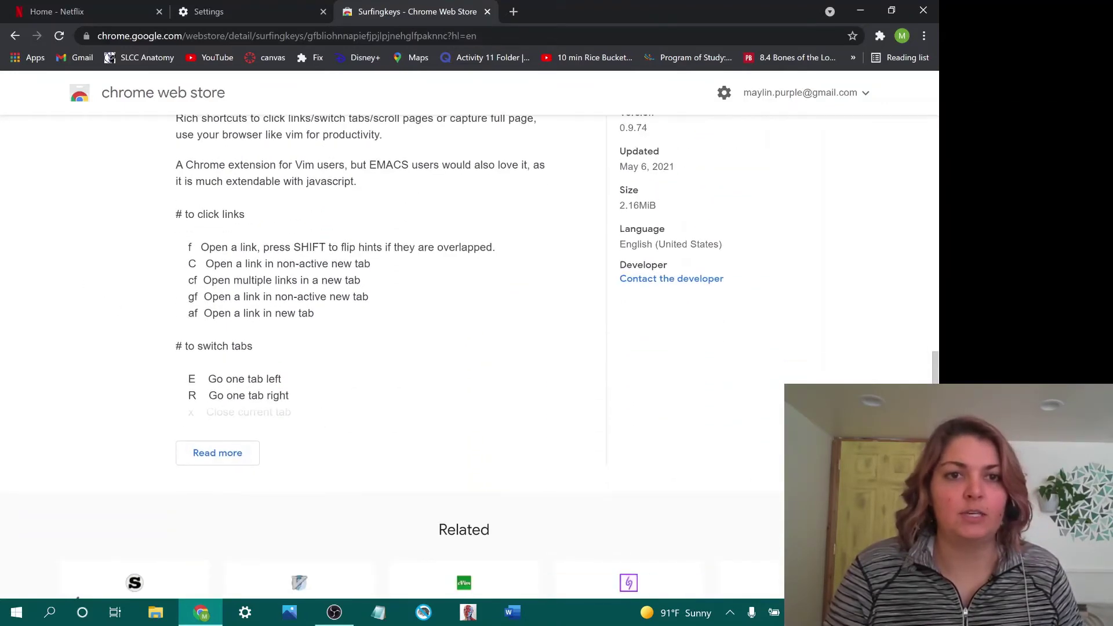
left_click(239, 464)
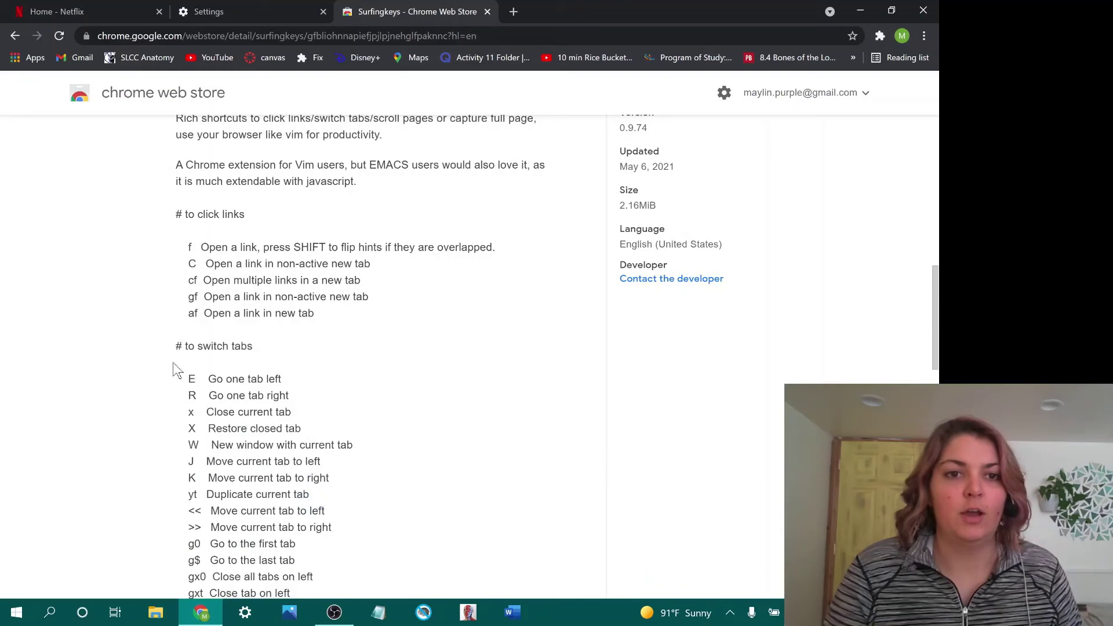
scroll(172, 271, "down", 10)
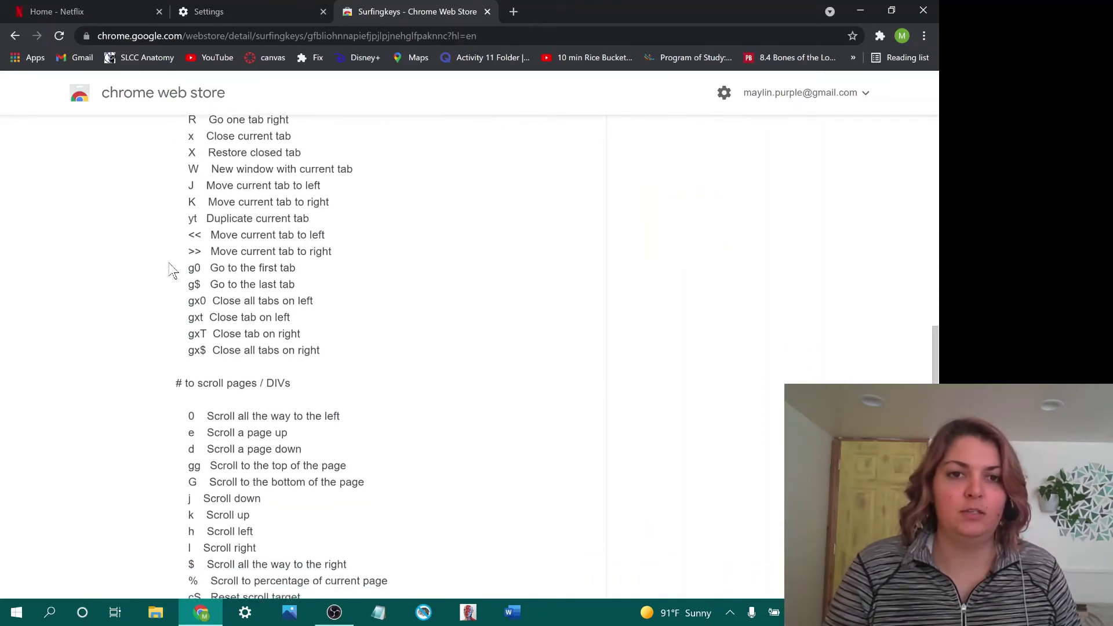
scroll(172, 271, "down", 6)
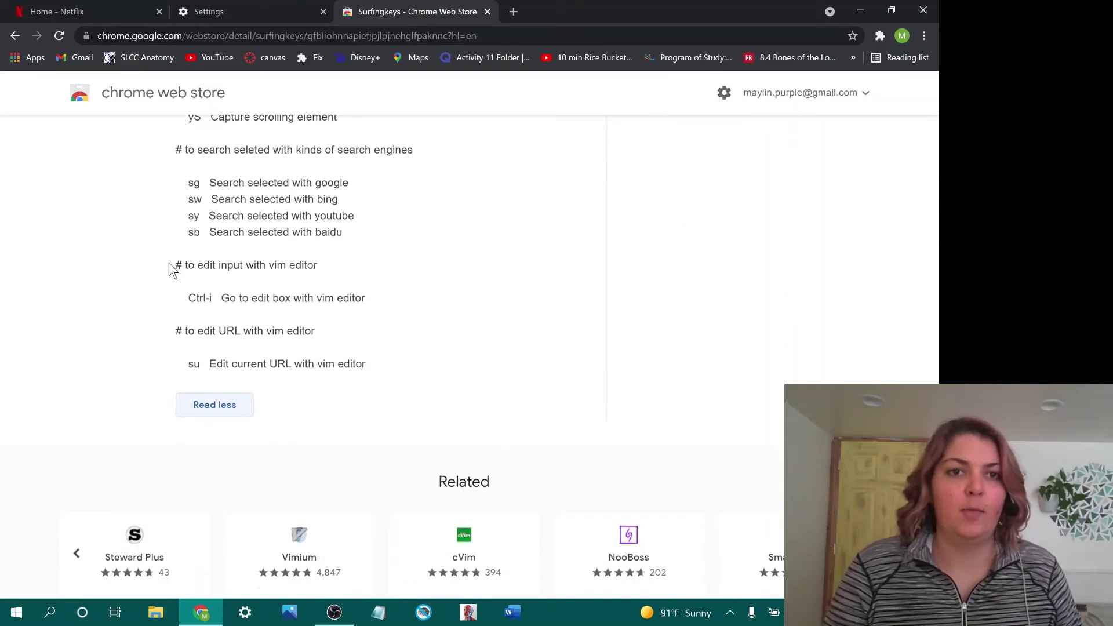
scroll(172, 271, "up", 6)
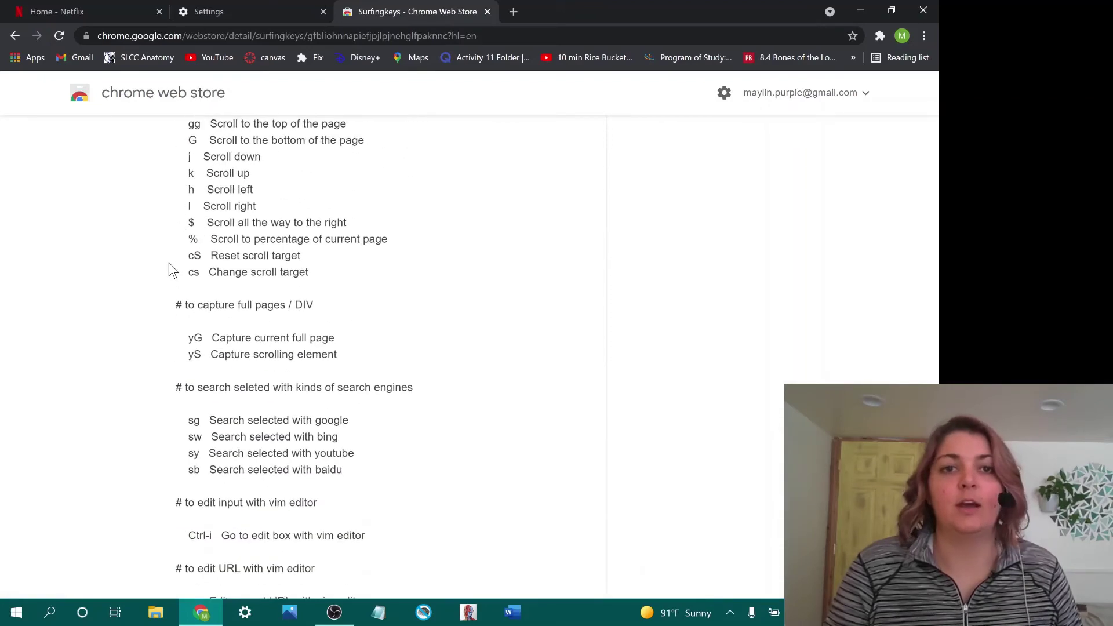
scroll(172, 271, "up", 15)
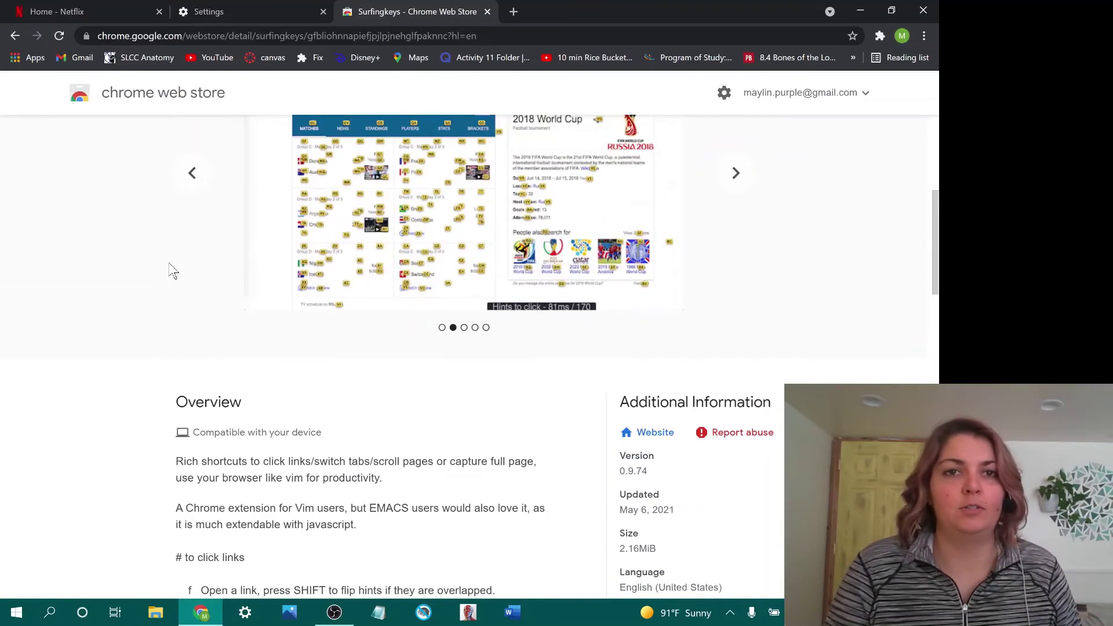
scroll(172, 270, "up", 3)
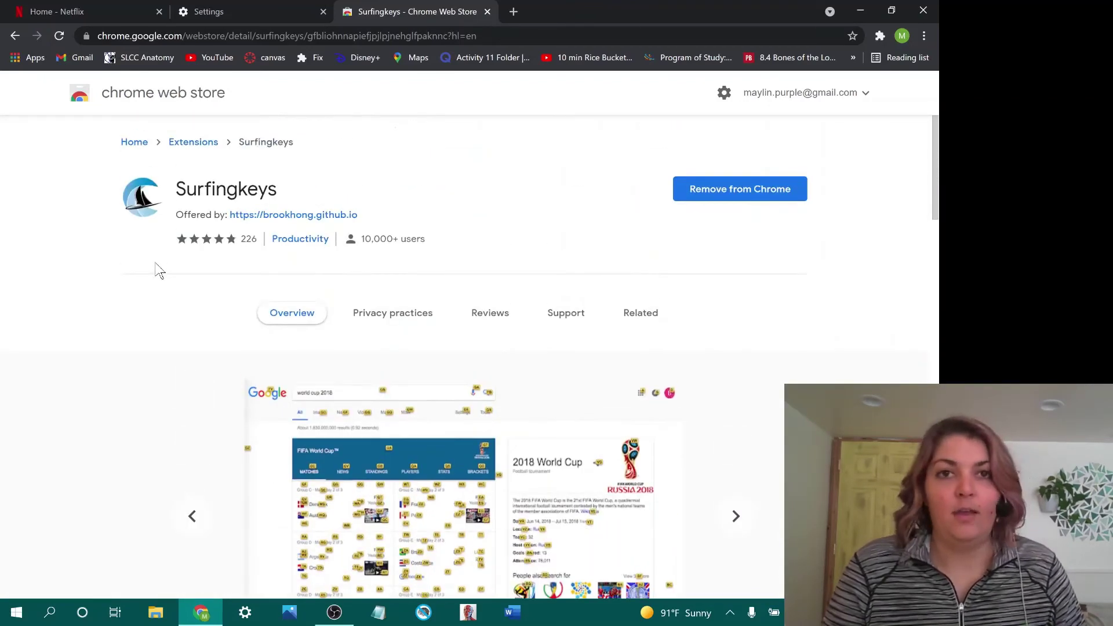